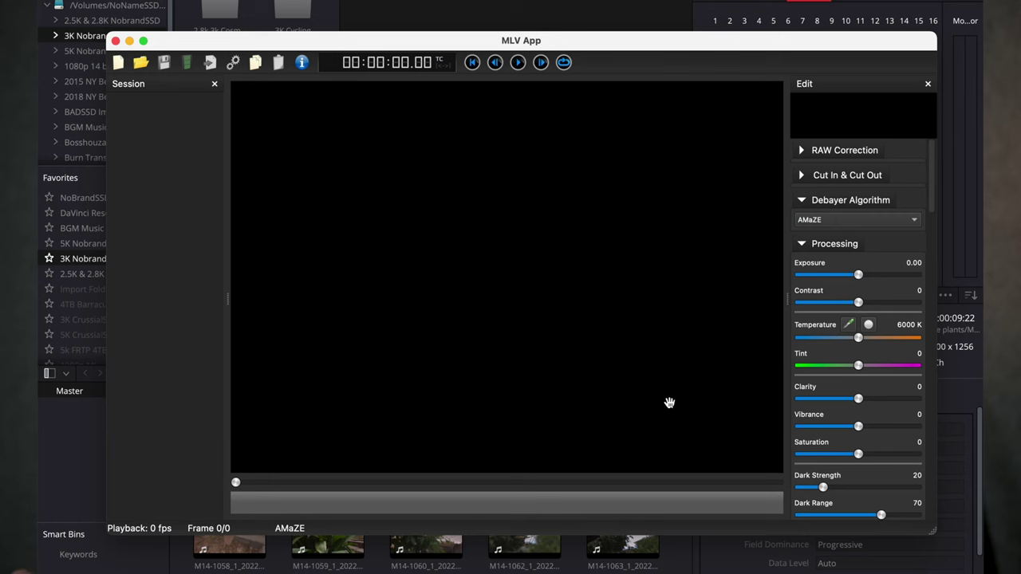
Step: Load M14-1040.MLV in MLV App and export it to a chosen folder
click(189, 66)
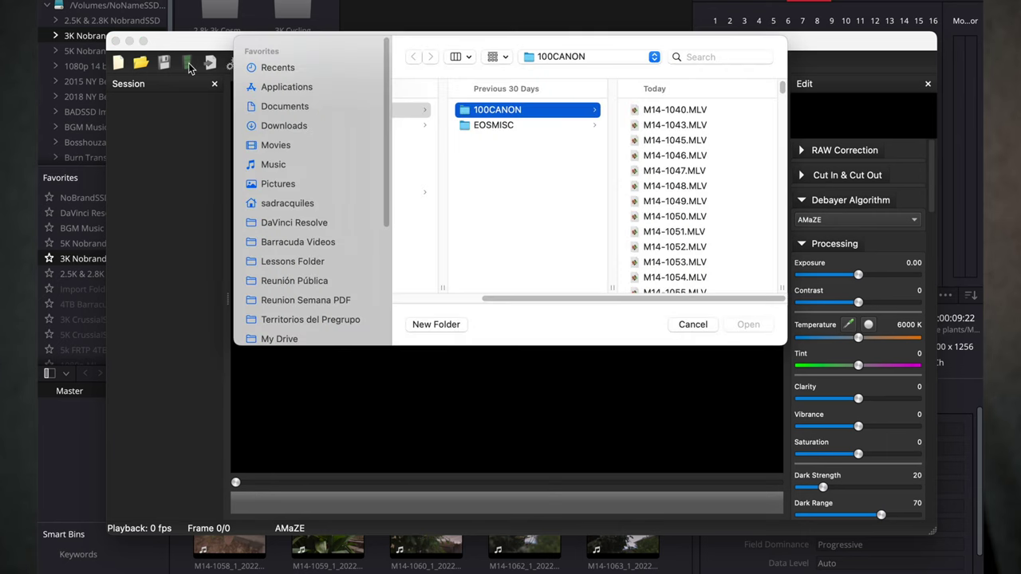
key(Escape)
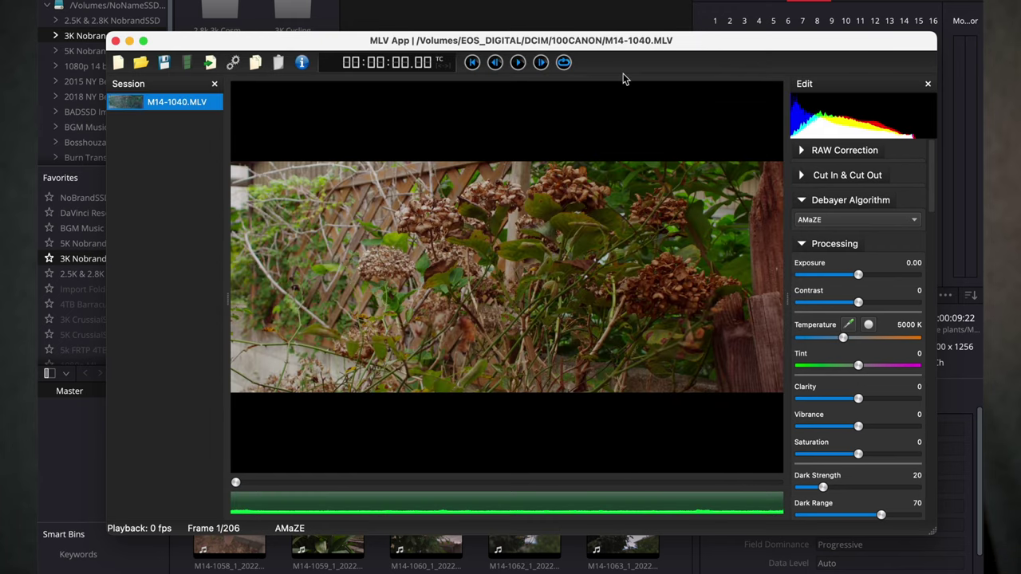
key(super+o)
key(Return)
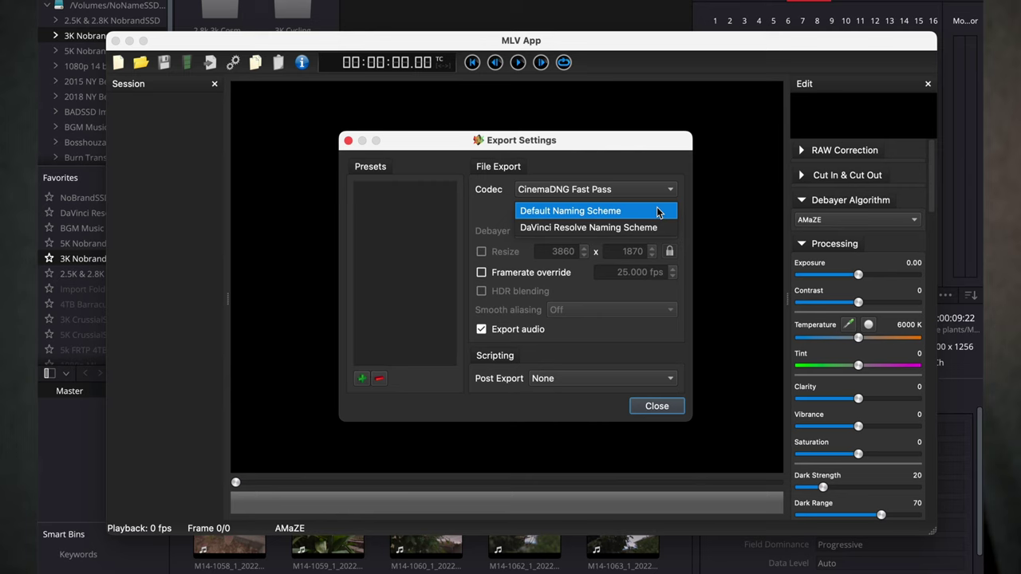
Step: Choose DaVinci Resolve Naming Scheme for the CinemaDNG Fast Pass export
click(611, 227)
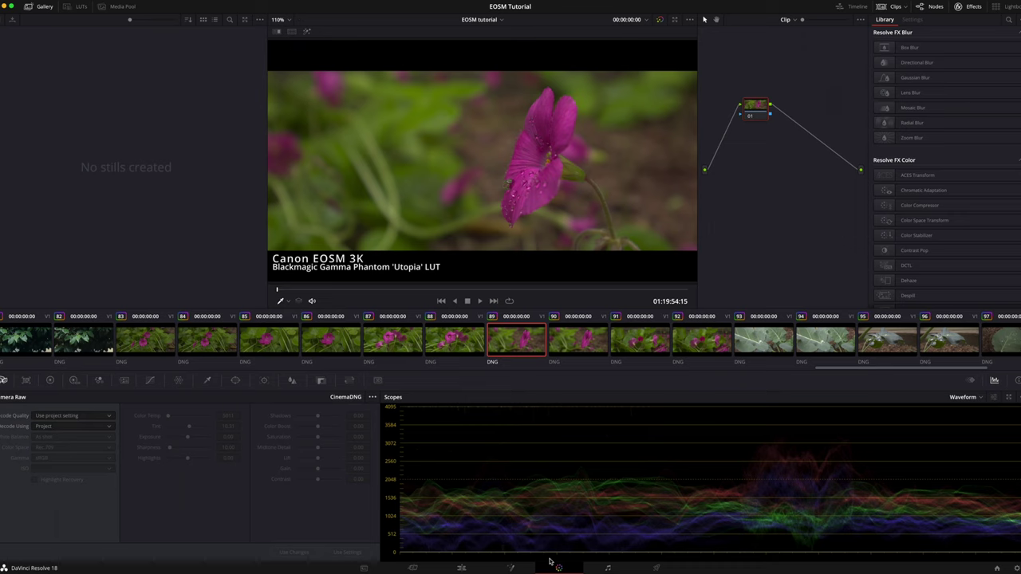
click(565, 344)
click(519, 343)
key(Down)
click(528, 343)
click(560, 337)
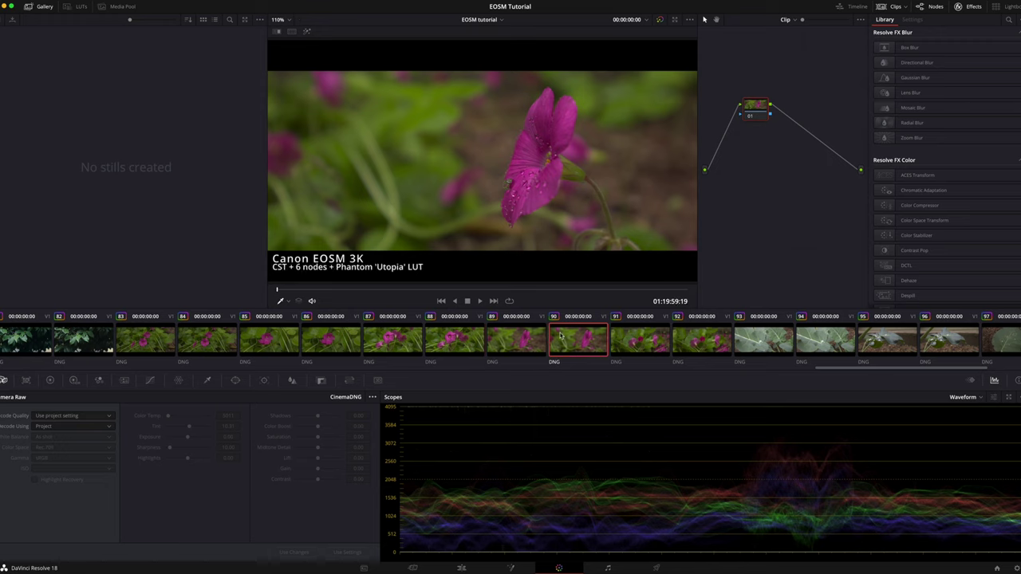
click(521, 340)
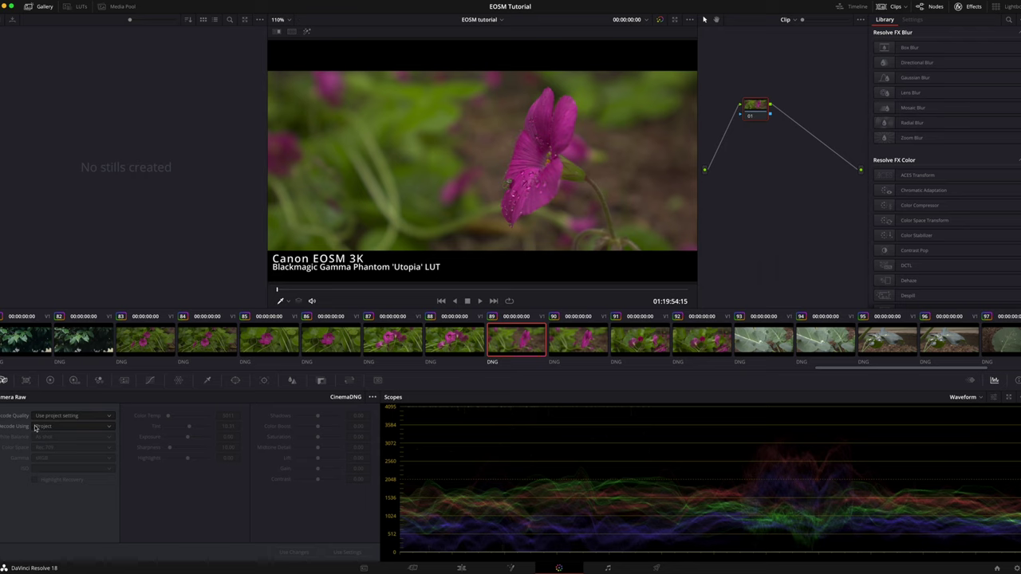
Step: Decode clip 89's raw by Clip in Blackmagic Design color space, and hide the Gallery
click(75, 427)
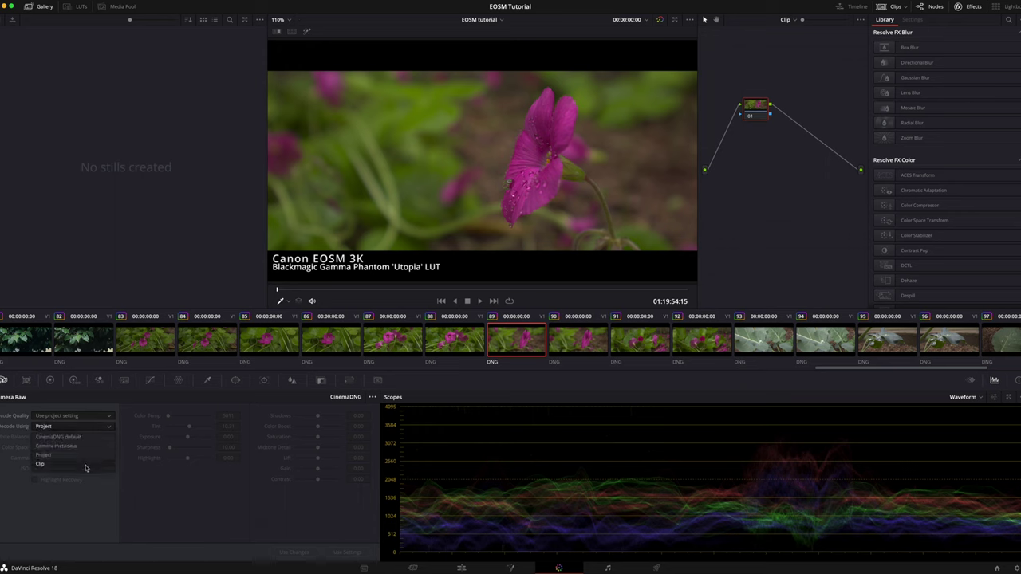
click(85, 466)
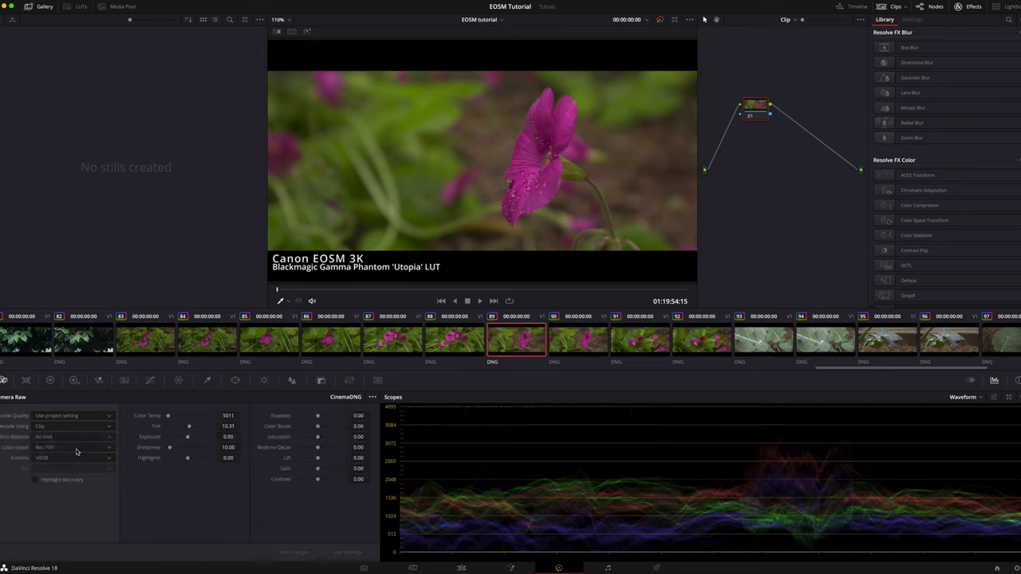
click(77, 453)
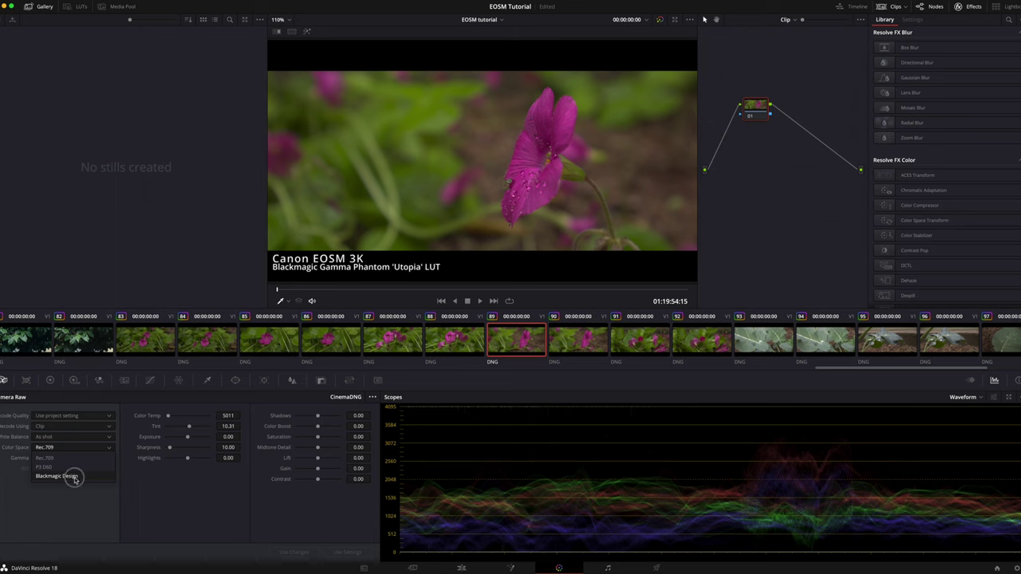
click(87, 476)
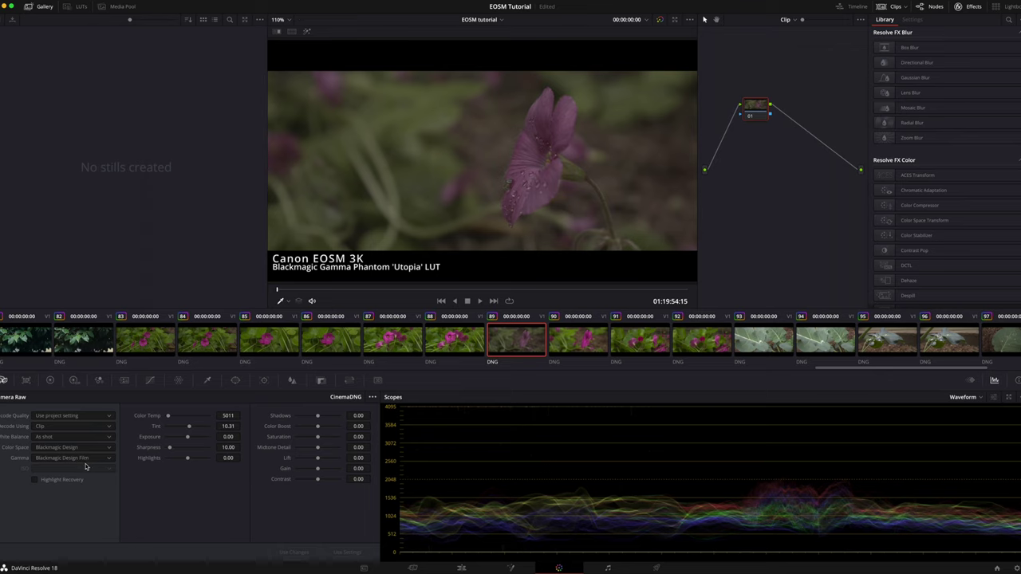
click(40, 6)
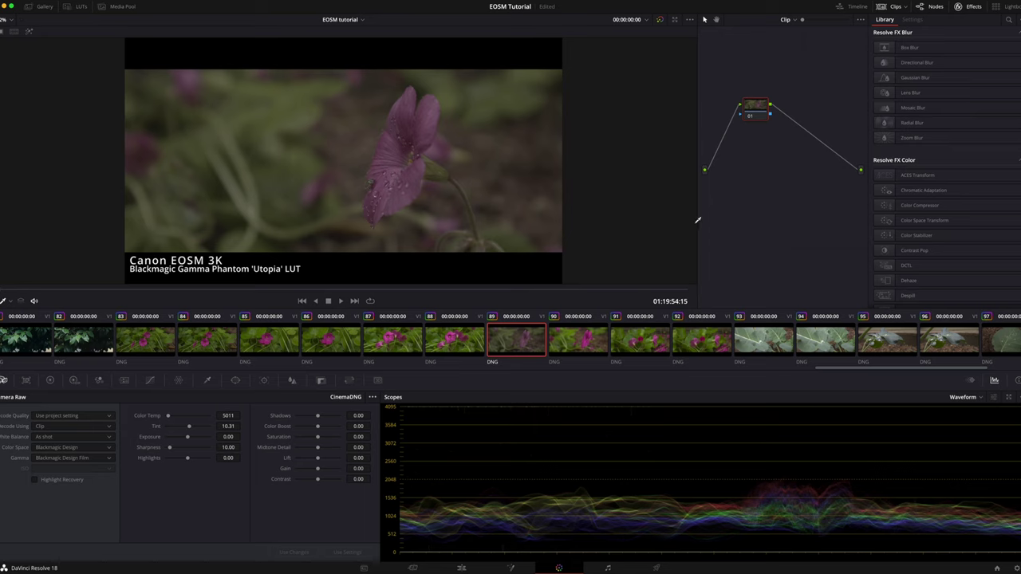
Step: Apply the Kodak2393 - LOG LUT to node 01, then swap it for the Utopia favorite LUT
right_click(755, 107)
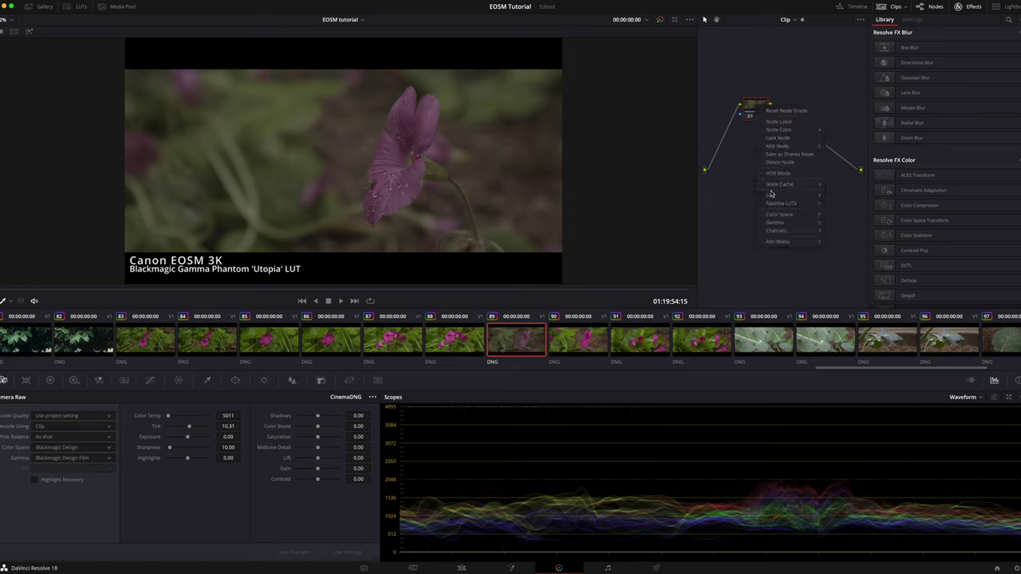
mouse_move(771, 195)
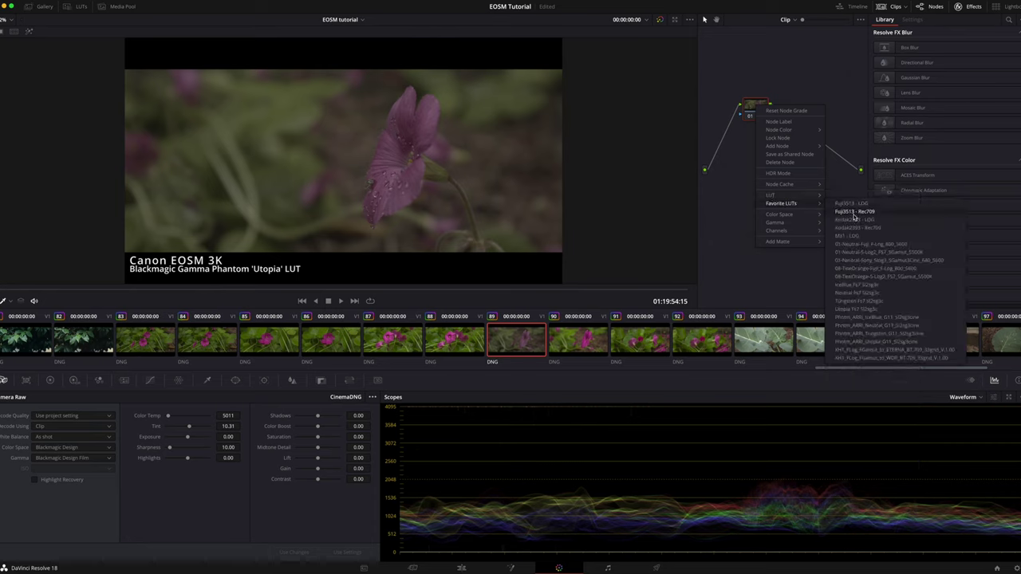
click(854, 220)
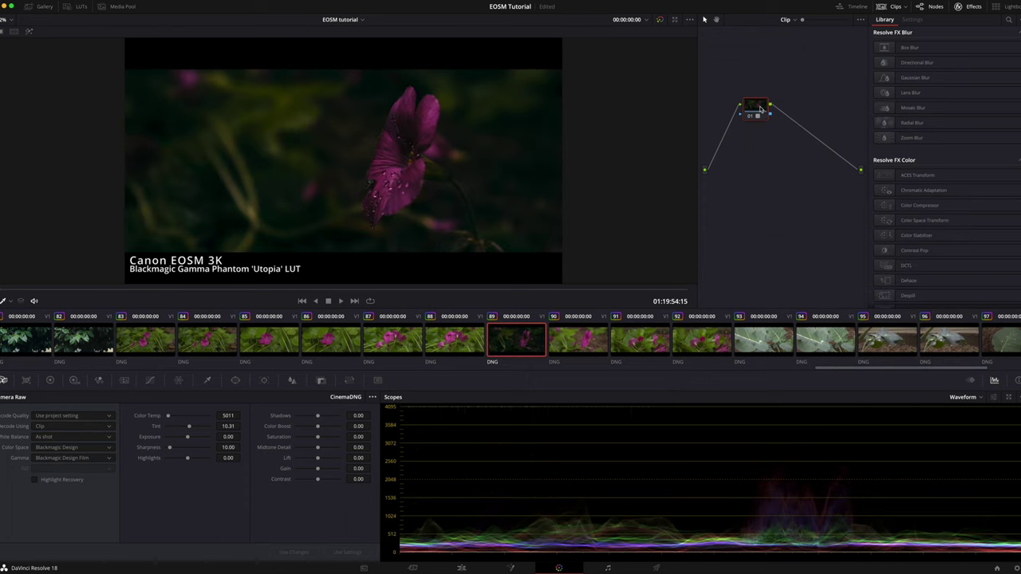
right_click(760, 106)
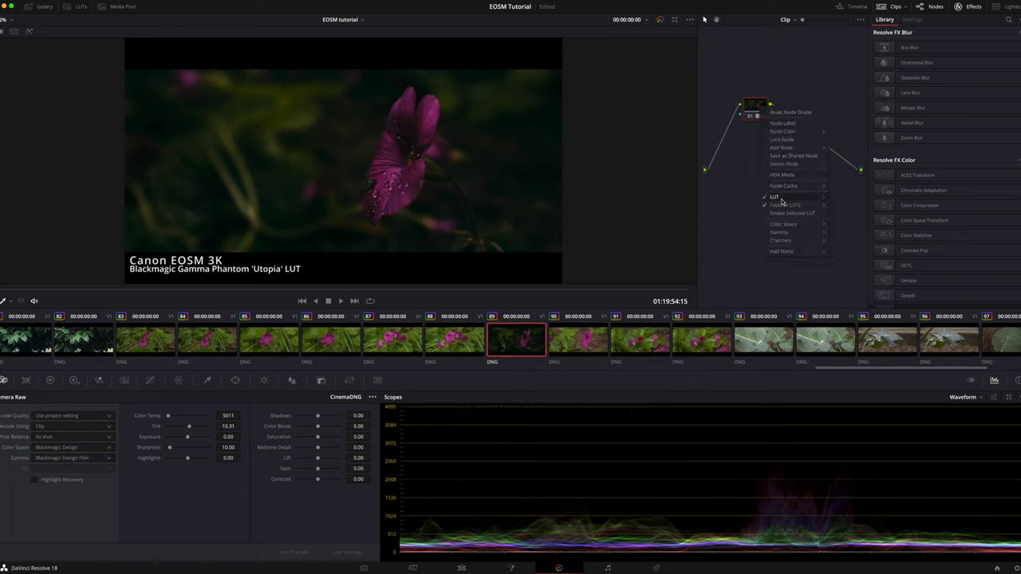
mouse_move(783, 206)
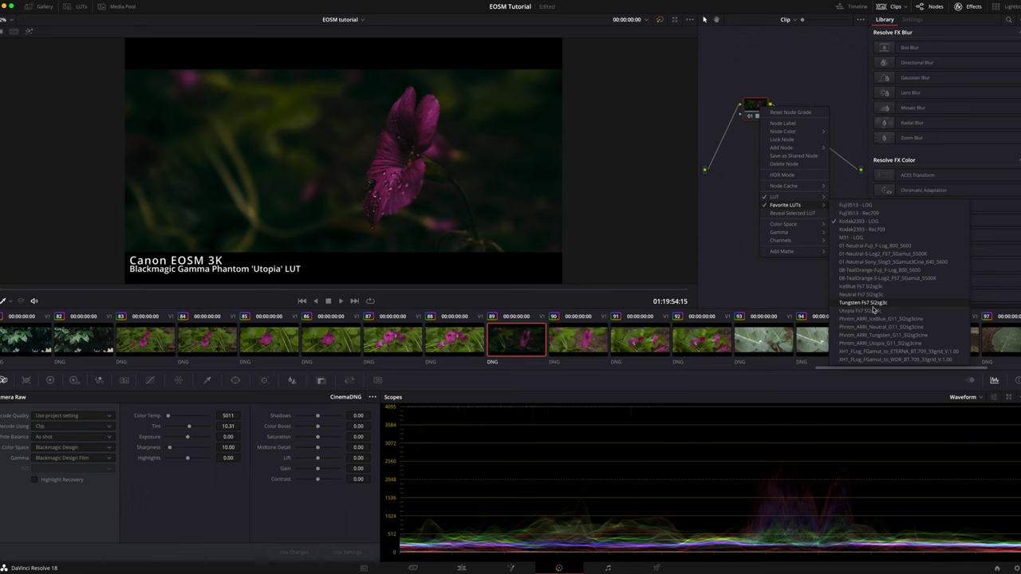
click(870, 310)
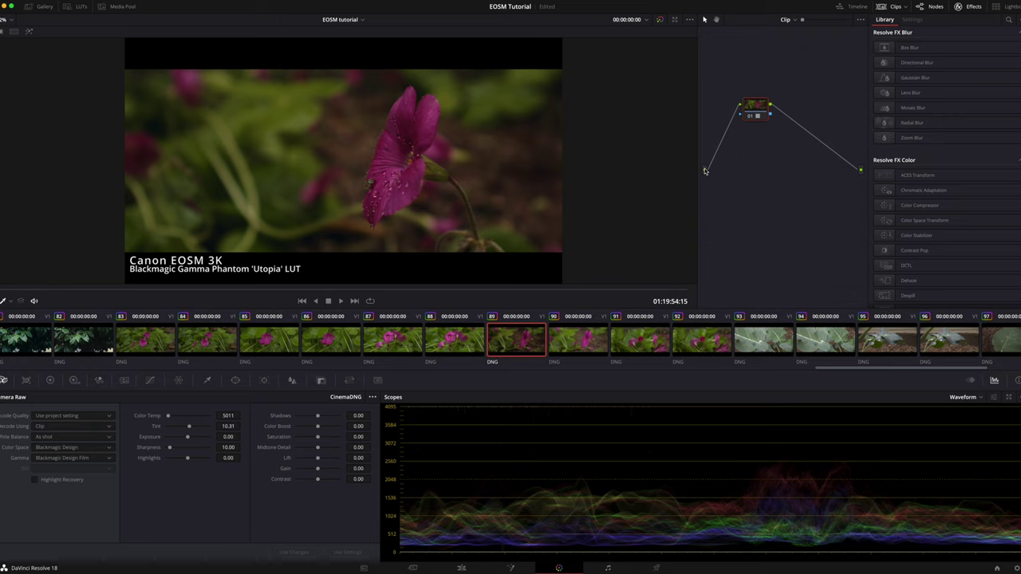
Step: Set clip 89's raw Exposure 0.77, Contrast 12.00, Lift 0.70, Color Temp 4501, and save
scroll(413, 178, down, 2)
drag(228, 437, 273, 435)
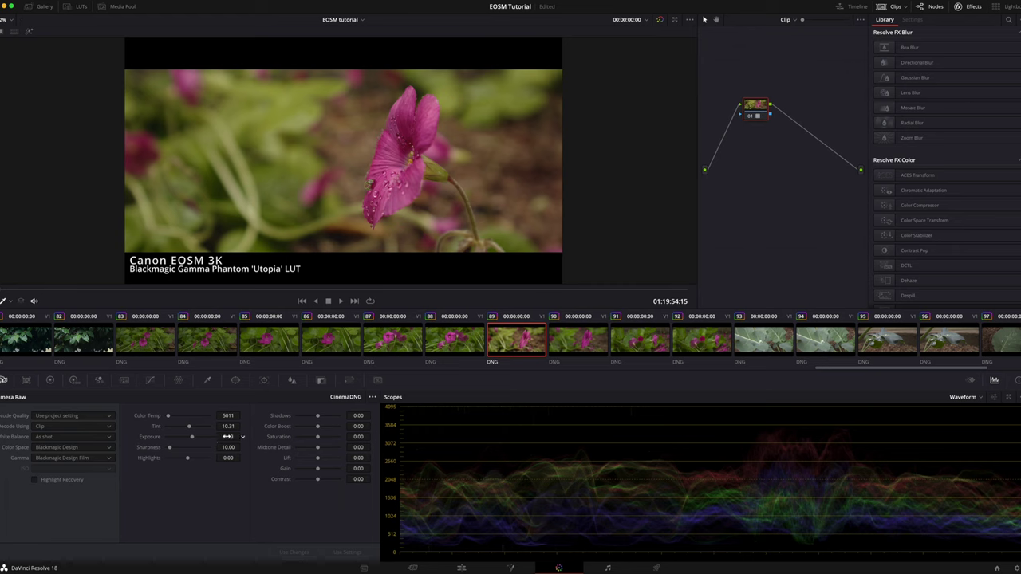
double_click(227, 437)
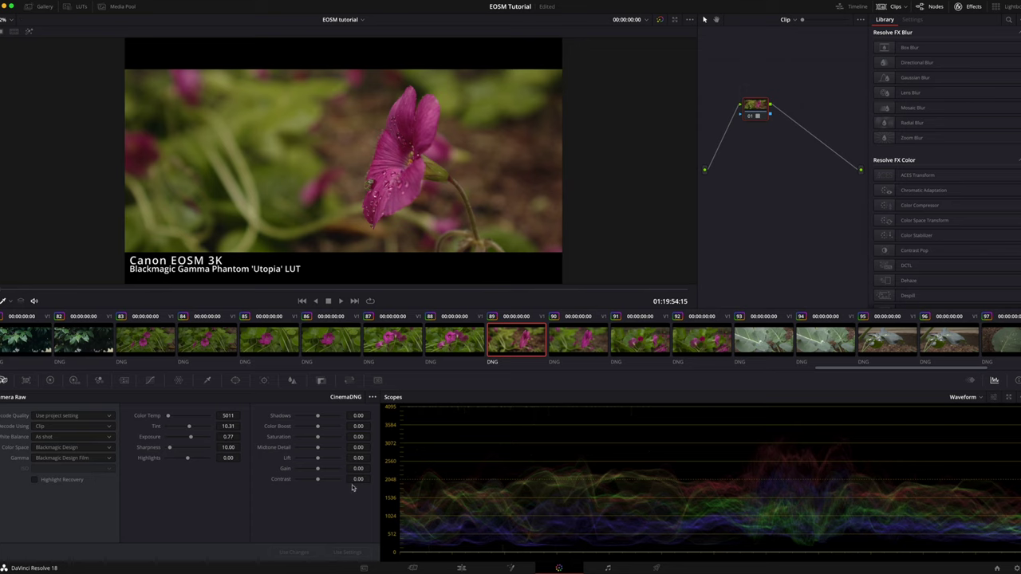
mouse_move(355, 478)
mouse_down()
mouse_move(374, 478)
mouse_move(360, 476)
mouse_up()
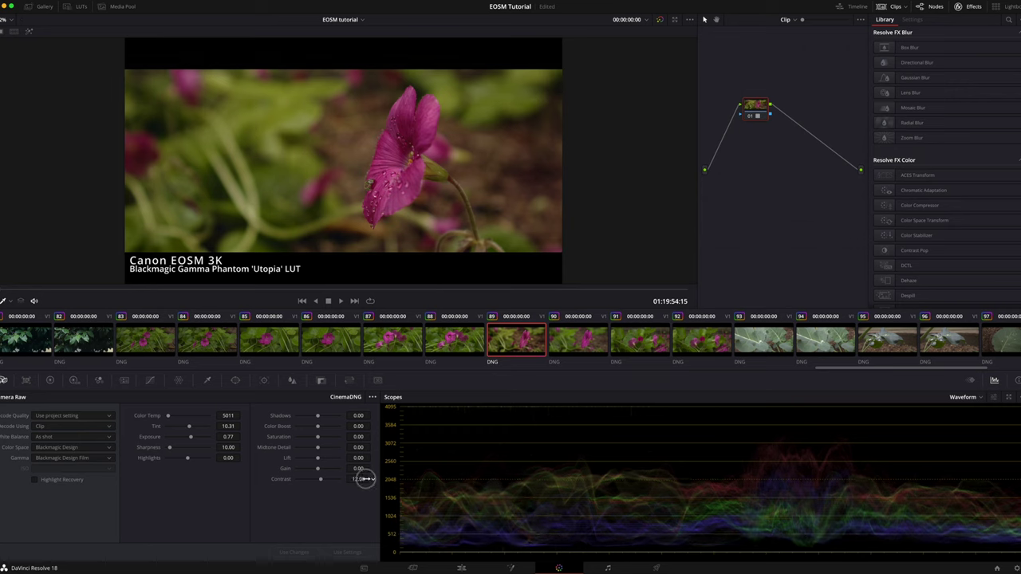
mouse_move(218, 414)
mouse_down()
mouse_move(228, 415)
mouse_move(214, 424)
mouse_move(228, 416)
mouse_up()
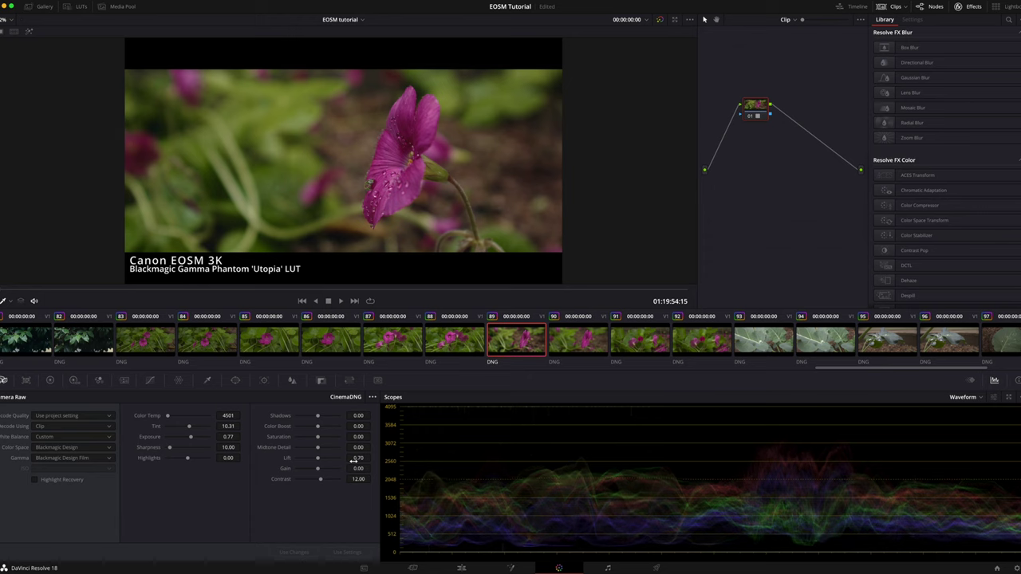
key(ctrl+s)
Step: Compare clips 87 and 89, then set the raw Sharpness to 40.00
click(397, 343)
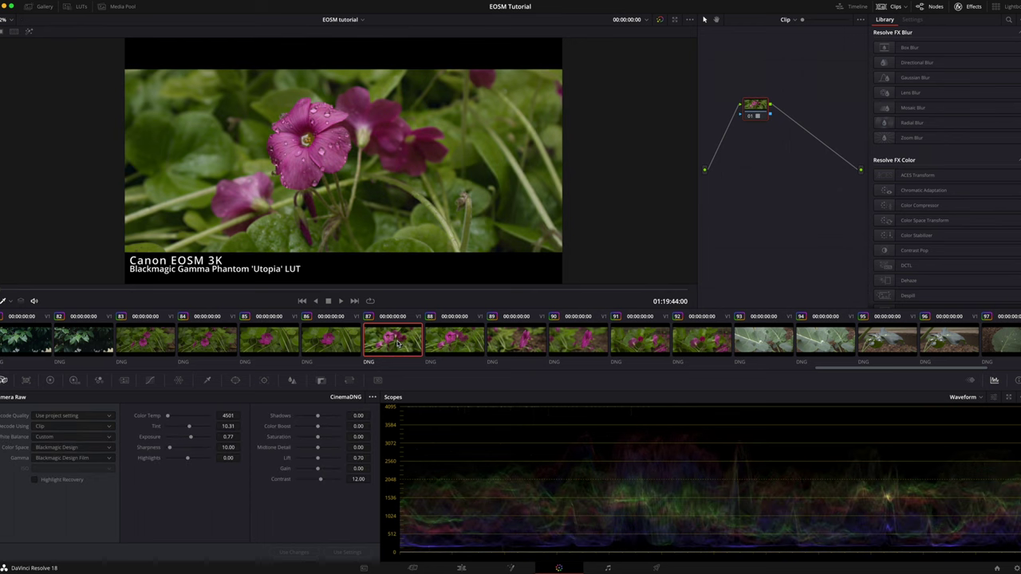
click(539, 344)
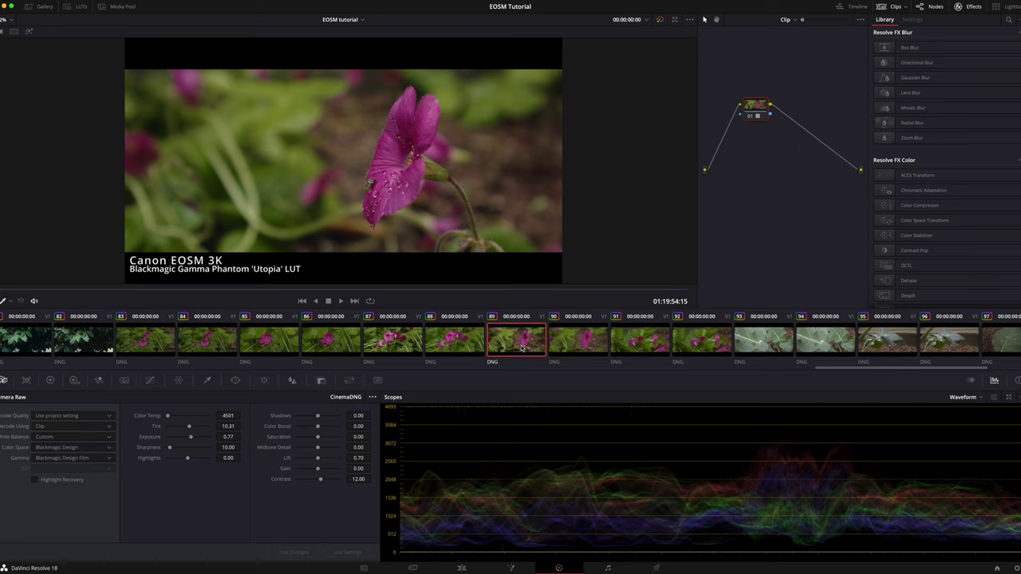
click(186, 452)
click(187, 450)
drag(188, 451, 184, 457)
Step: On clip 87, set raw Exposure 0.67, Highlights -60.00 and Shadows 13.50
click(392, 343)
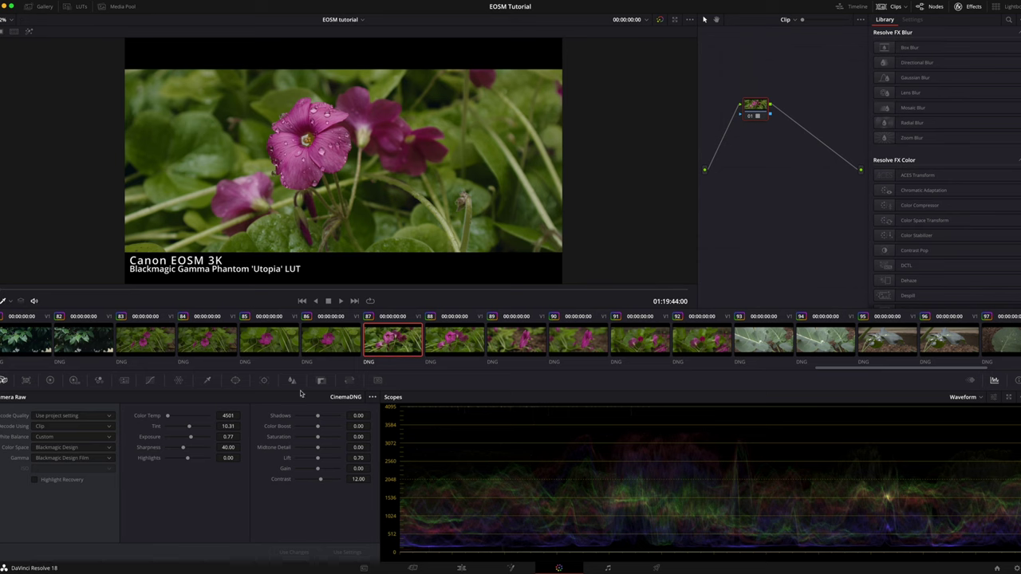
click(229, 438)
drag(229, 438, 223, 438)
click(174, 460)
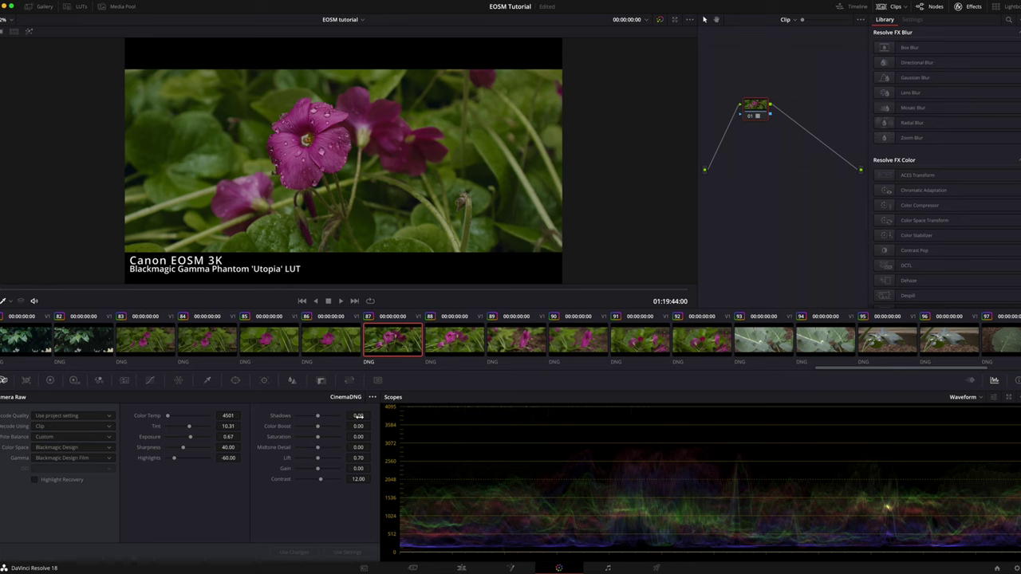
drag(358, 415, 369, 415)
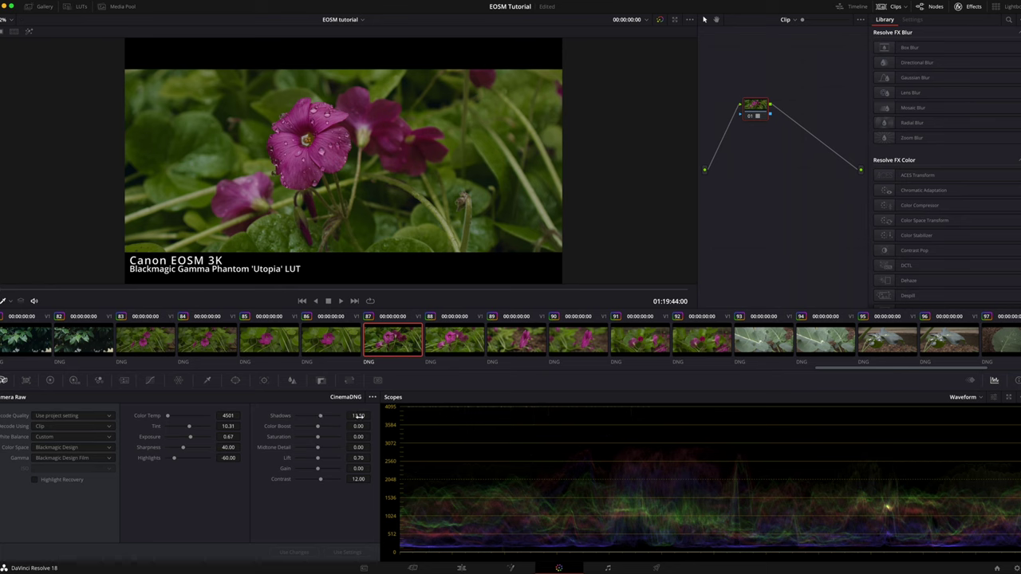
Step: Nudge clip 87's Camera Raw Lift value slightly
click(356, 458)
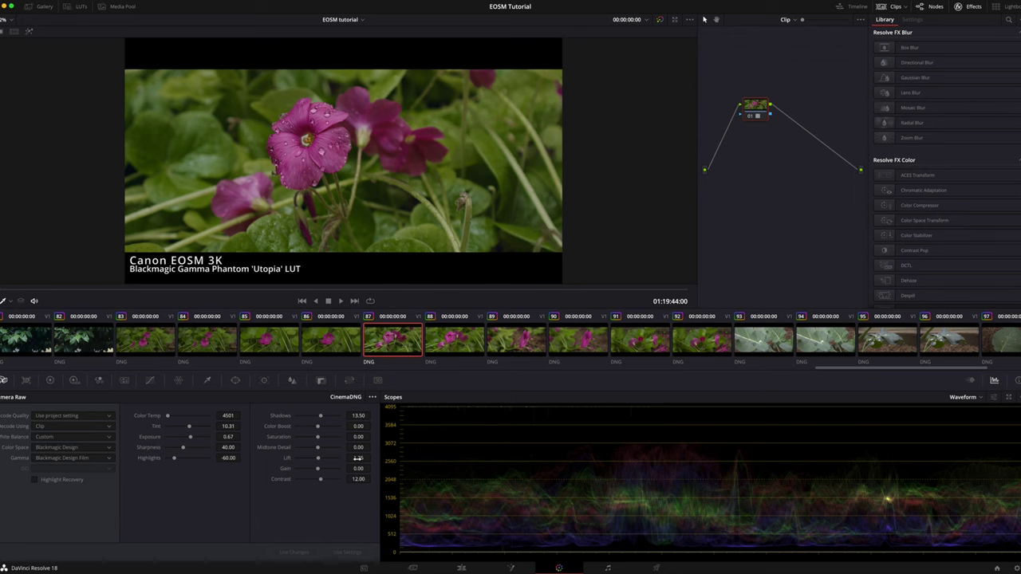
Step: Compare clip 90's CST grade with clip 89's LUT-only version, then reposition node 01
click(574, 347)
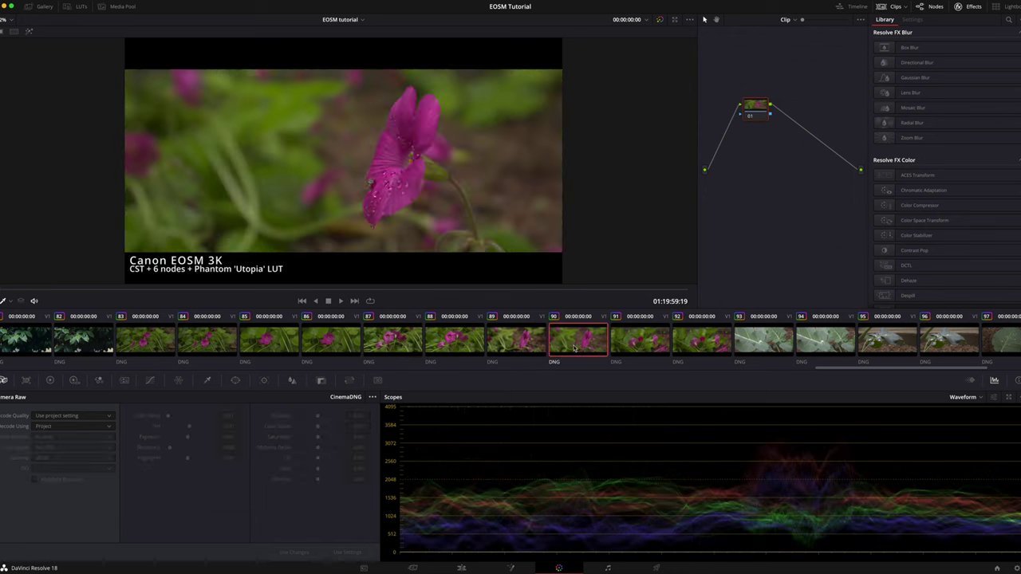
click(511, 340)
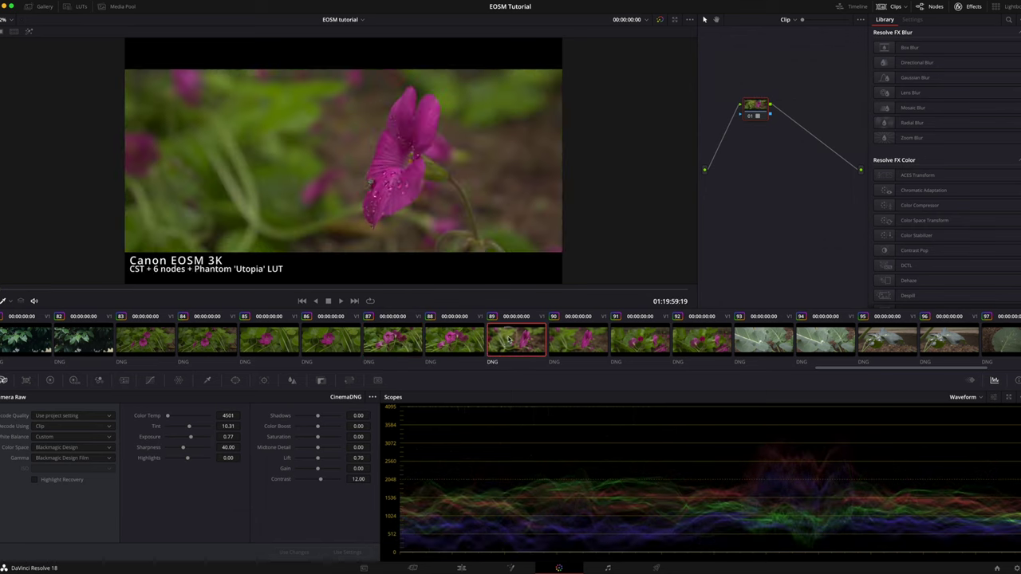
click(574, 341)
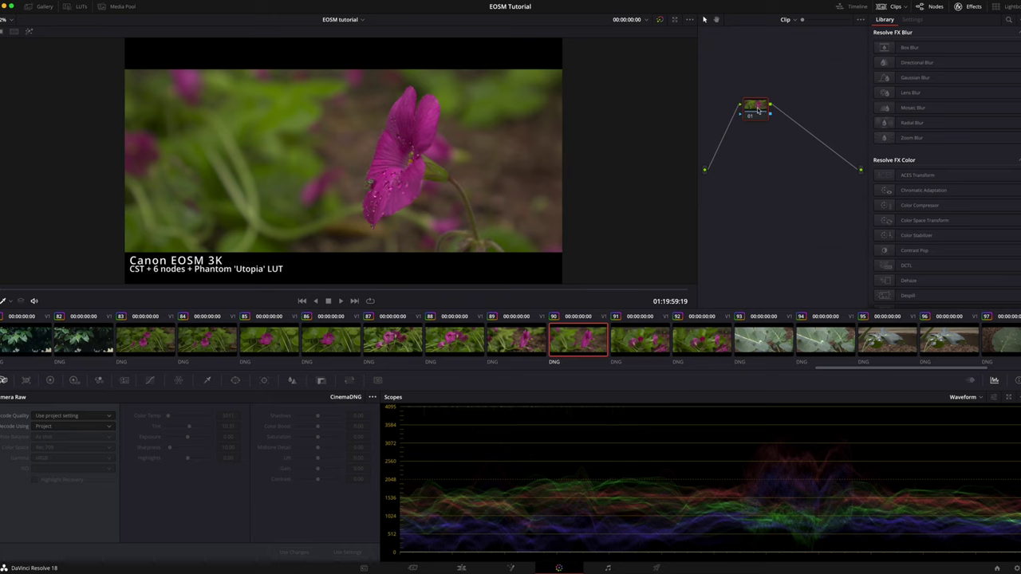
drag(758, 110, 784, 99)
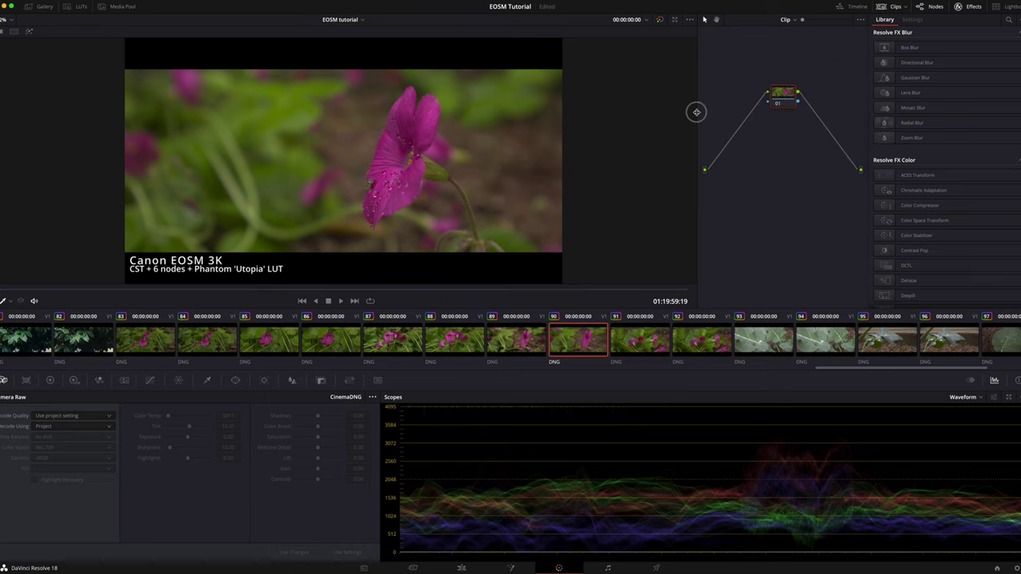
Step: Widen the node editor, add serial nodes 02–09 after node 01, and move 09 below
drag(696, 111, 592, 114)
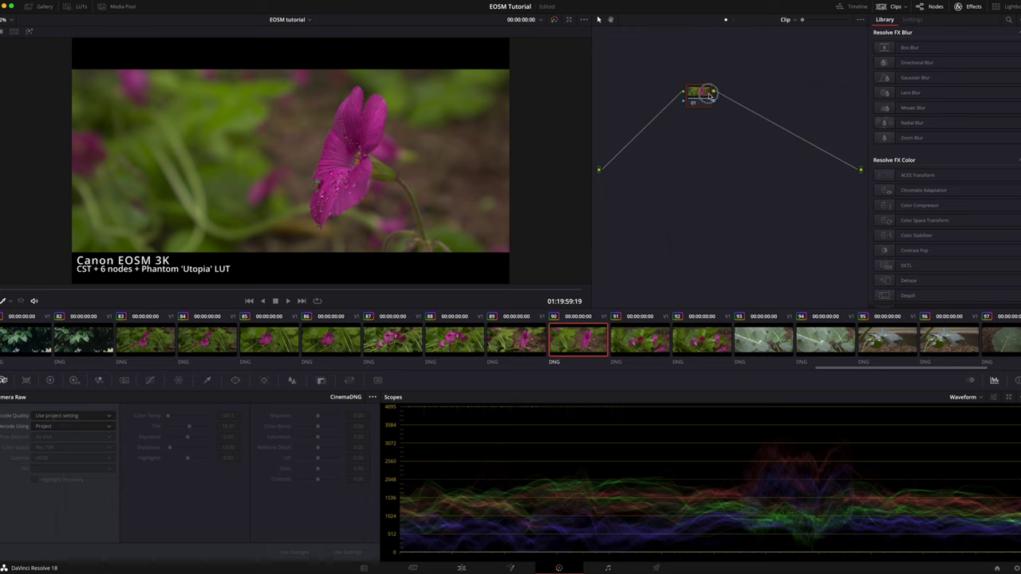
drag(708, 96, 725, 93)
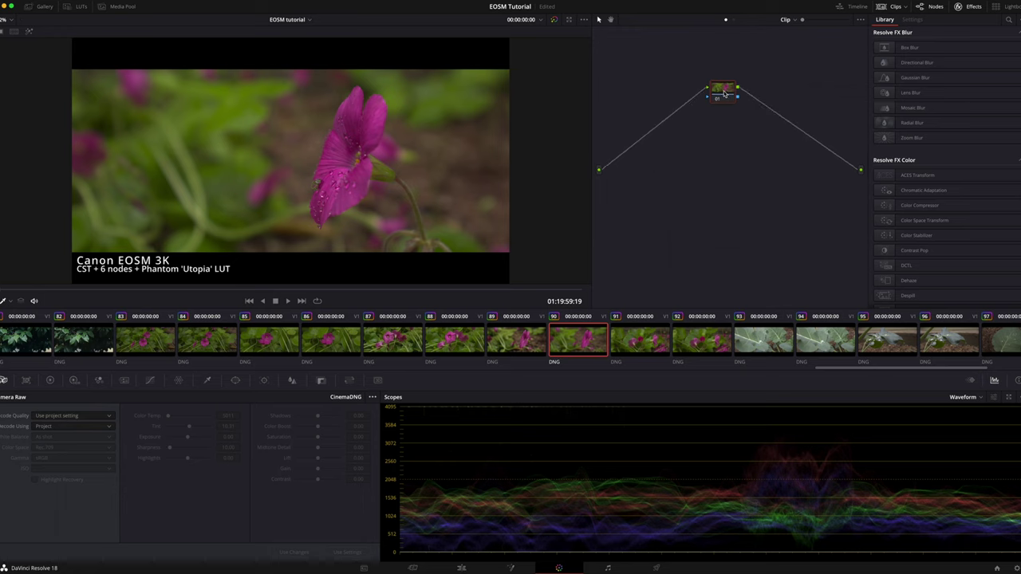
key(alt+s)
key(alt+s)
key(alt+s)
key(alt+s)
key(alt+s)
key(alt+s)
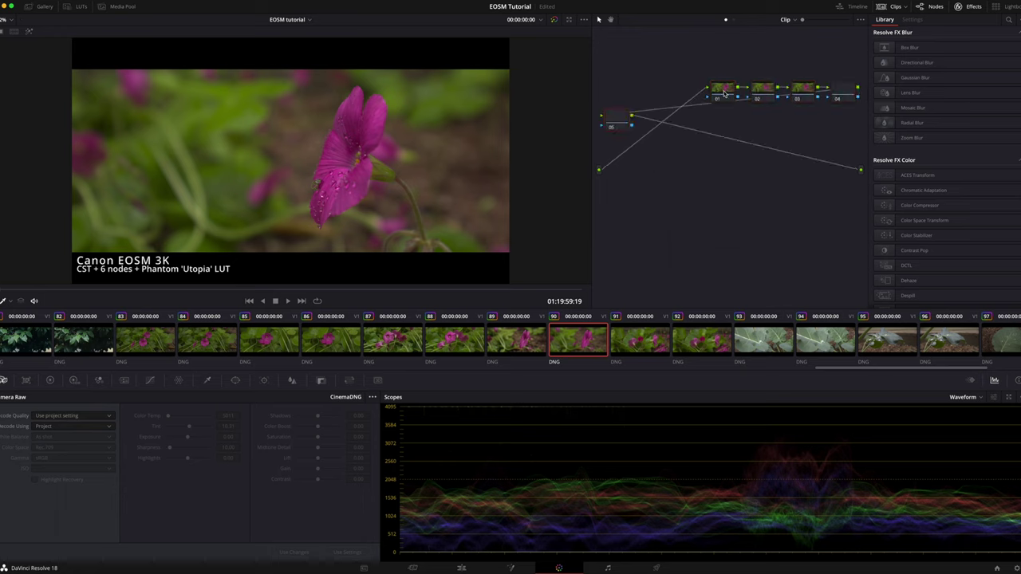
key(alt+s)
key(alt+s)
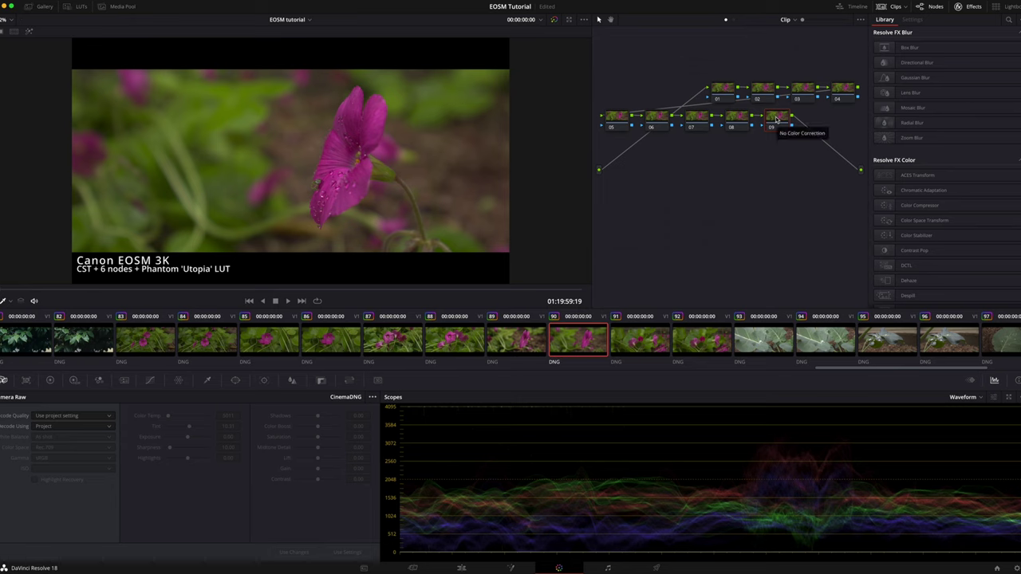
drag(775, 116, 736, 245)
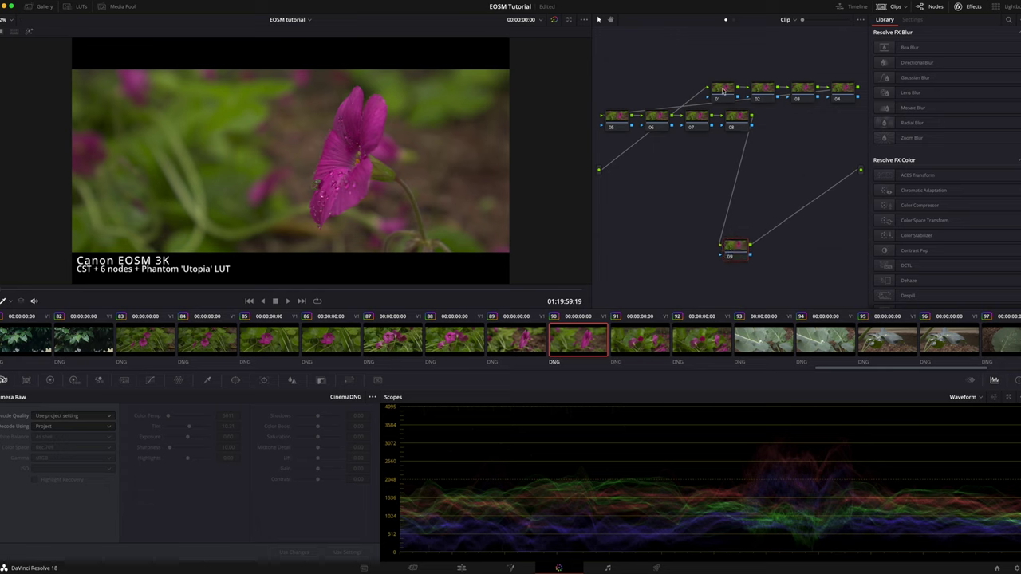
Step: Arrange the nodes in tiers: 01 on top, 02–04 beneath, 05–08 as a lower row
drag(723, 87, 863, 101)
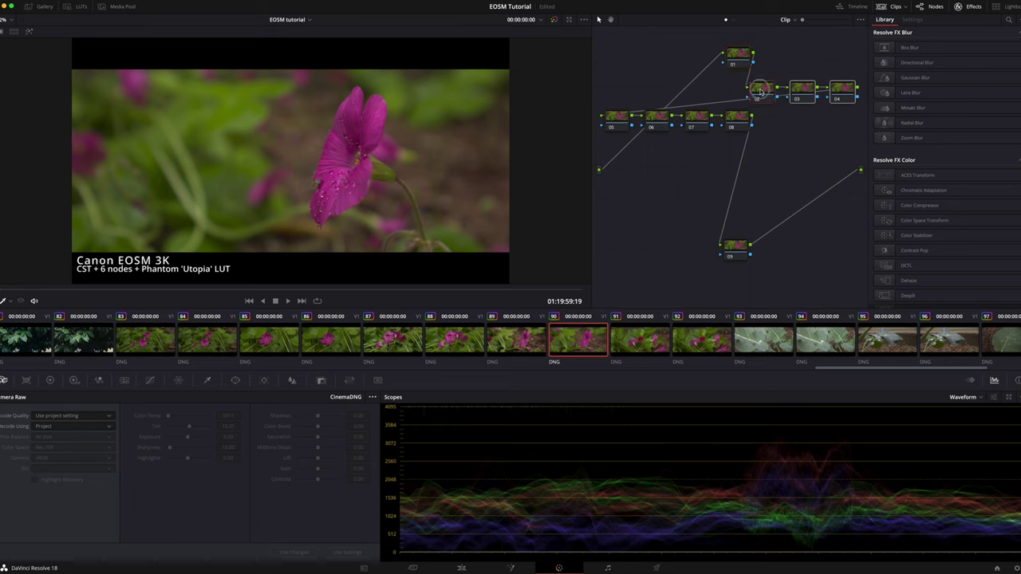
drag(762, 91, 699, 95)
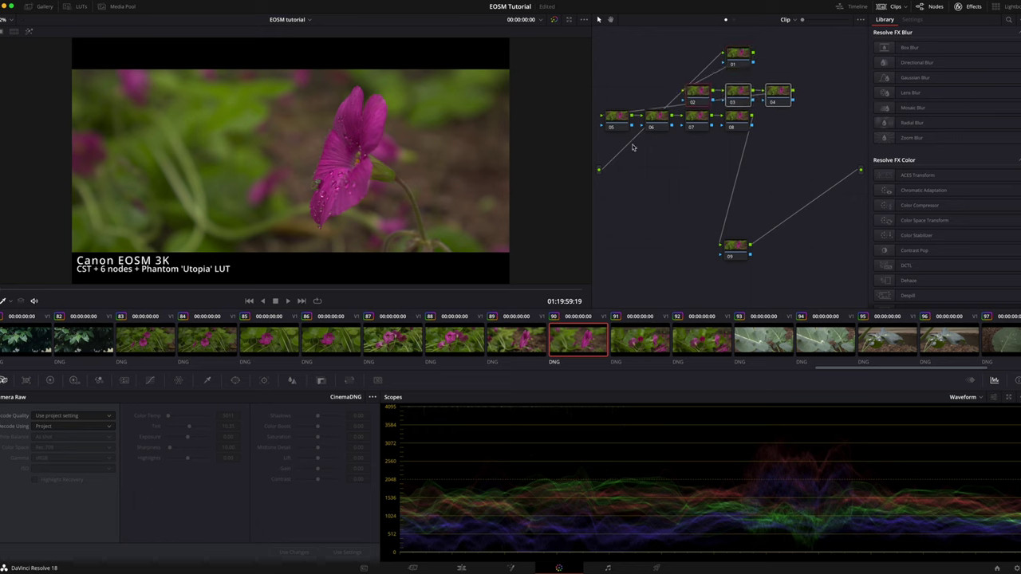
drag(615, 147, 788, 139)
click(740, 174)
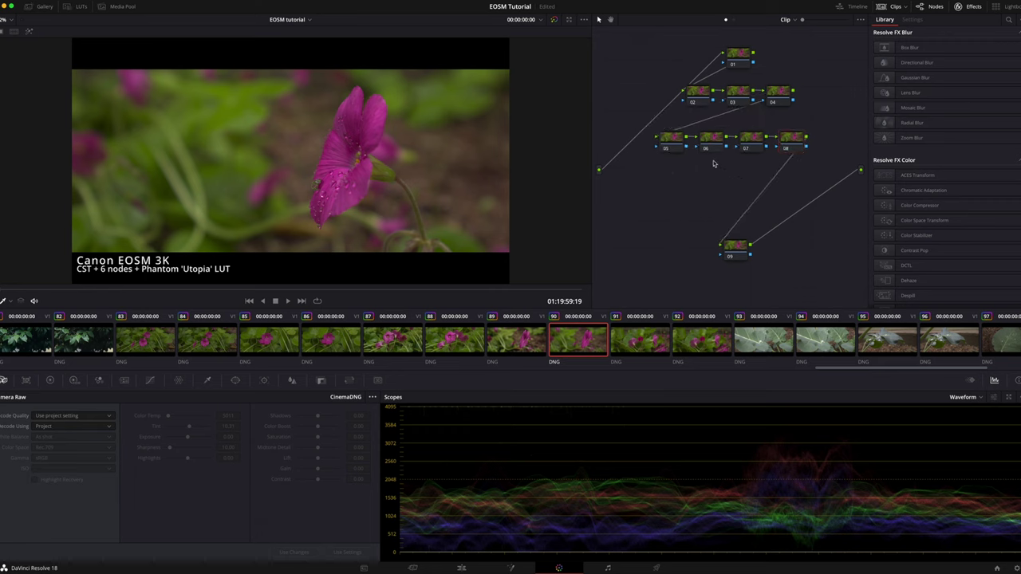
Step: Name the four top nodes 01–04 CST, Exp, WB and Sat through Node Label
right_click(736, 53)
click(769, 76)
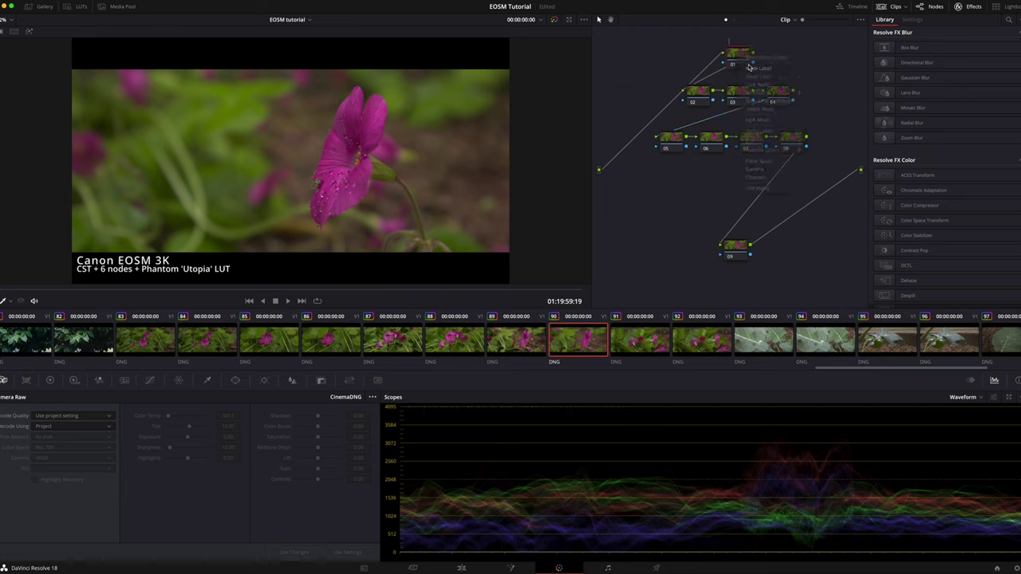
text(CST)
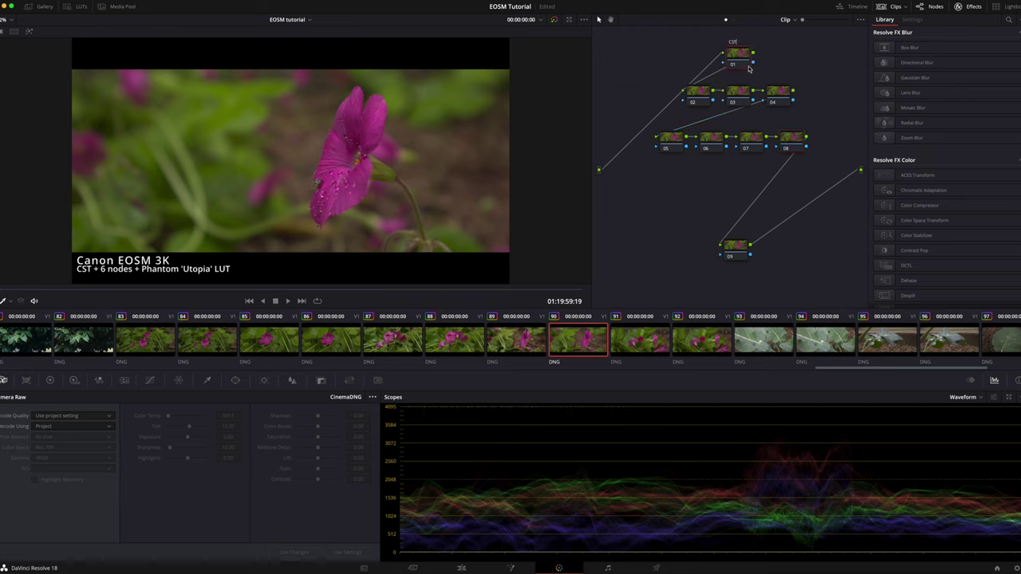
right_click(697, 93)
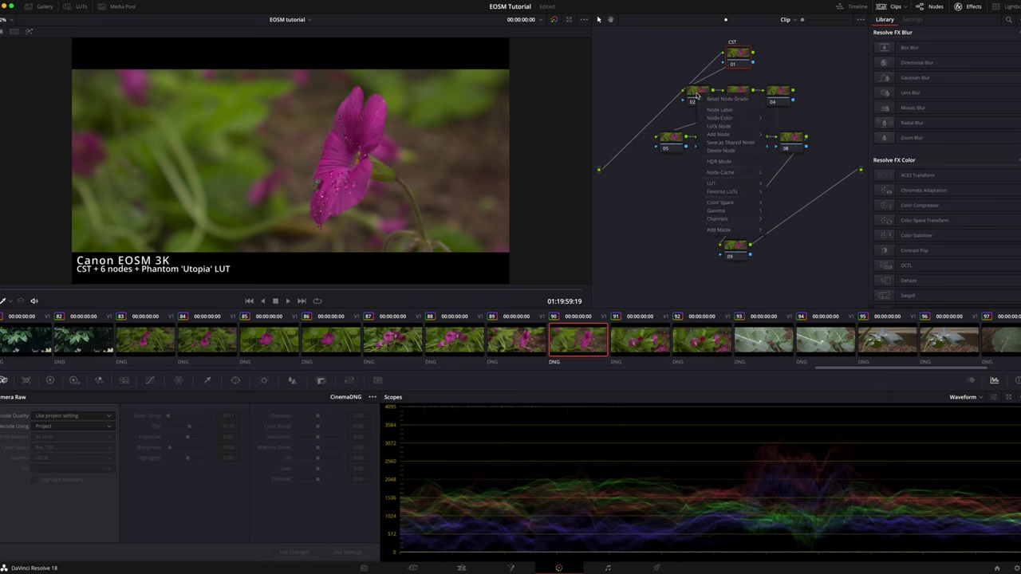
click(722, 111)
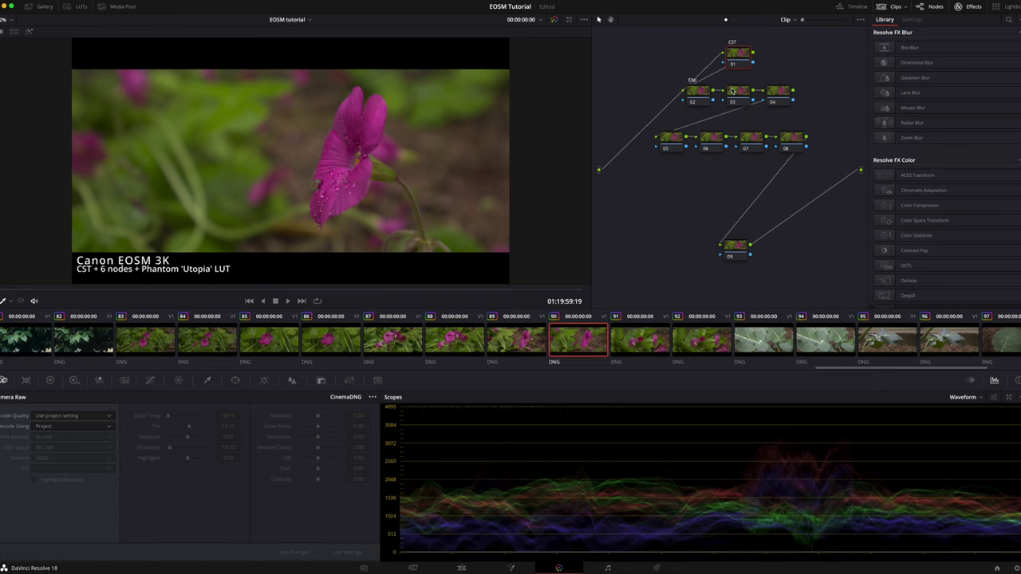
right_click(745, 94)
click(762, 109)
right_click(779, 95)
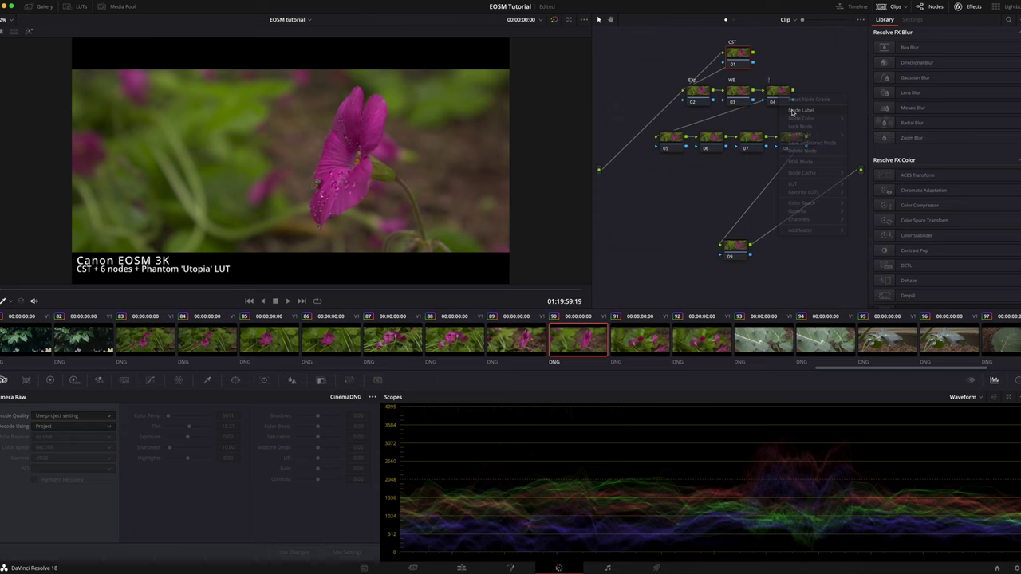
click(792, 112)
text(Sat)
key(Return)
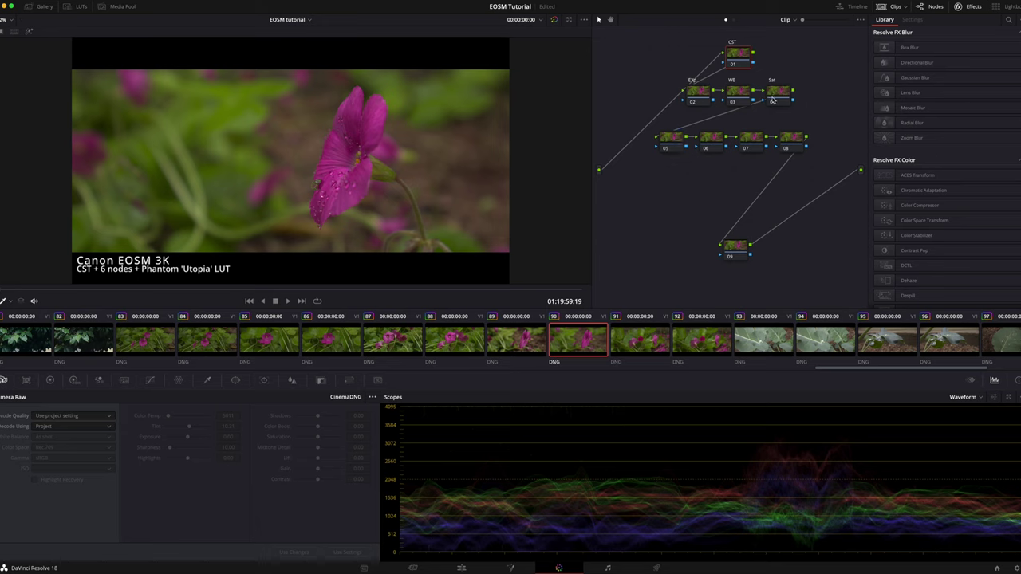
Step: Label node 05 Sharp and move node 08 down above node 09
right_click(670, 140)
click(690, 156)
click(712, 140)
click(714, 128)
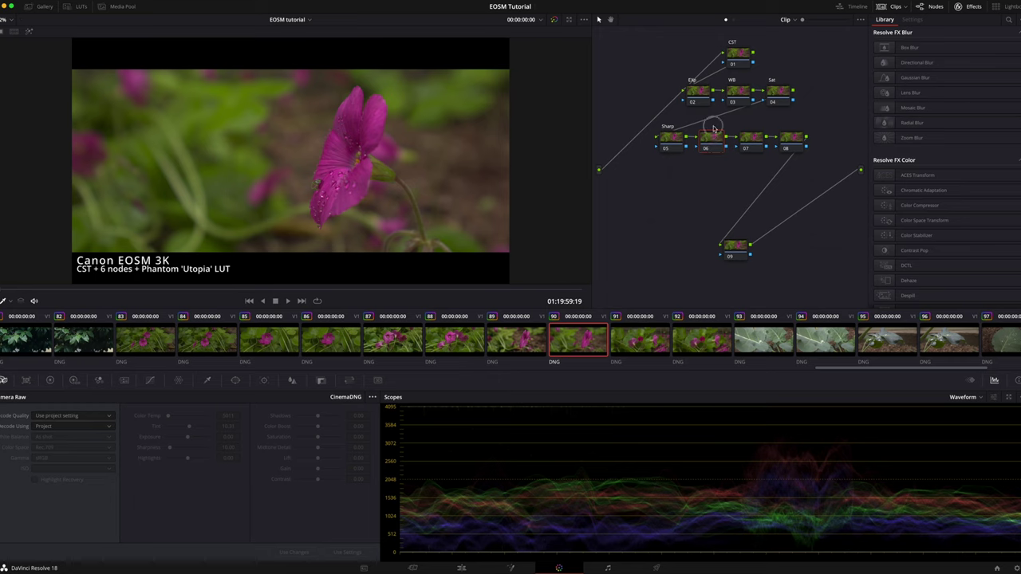
drag(713, 128, 788, 153)
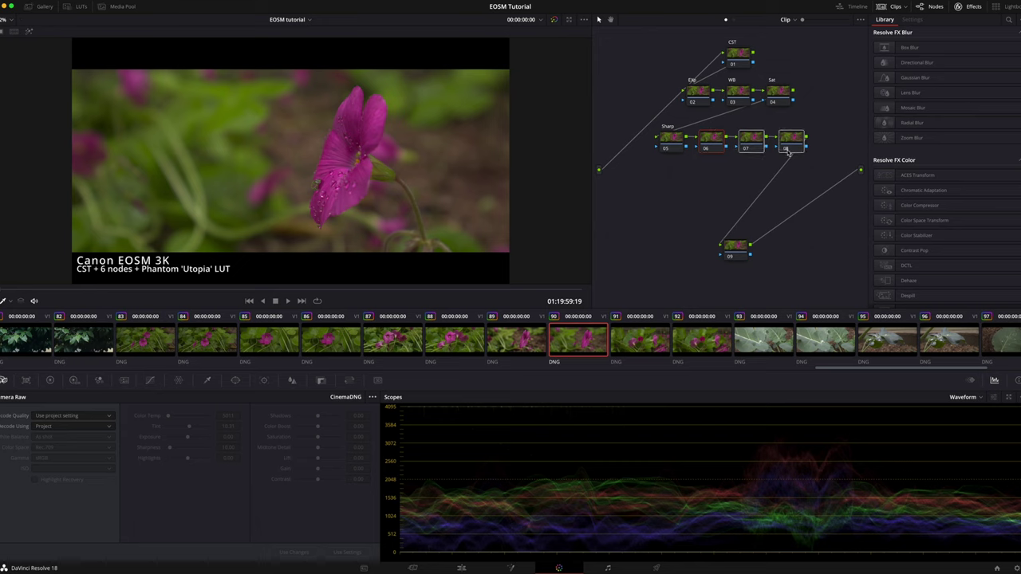
click(762, 112)
drag(711, 125, 737, 194)
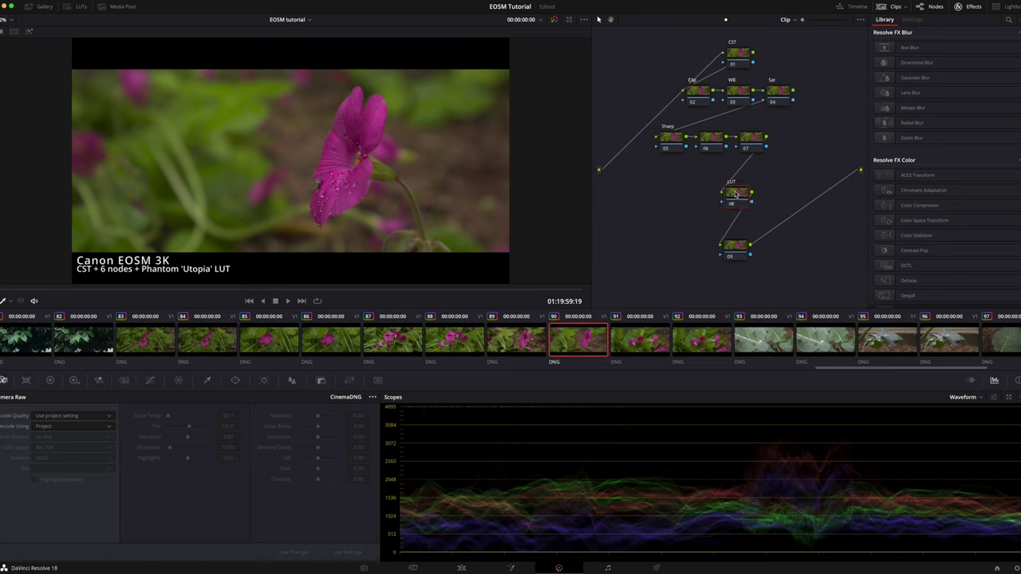
Step: Label node 09 CST
right_click(729, 252)
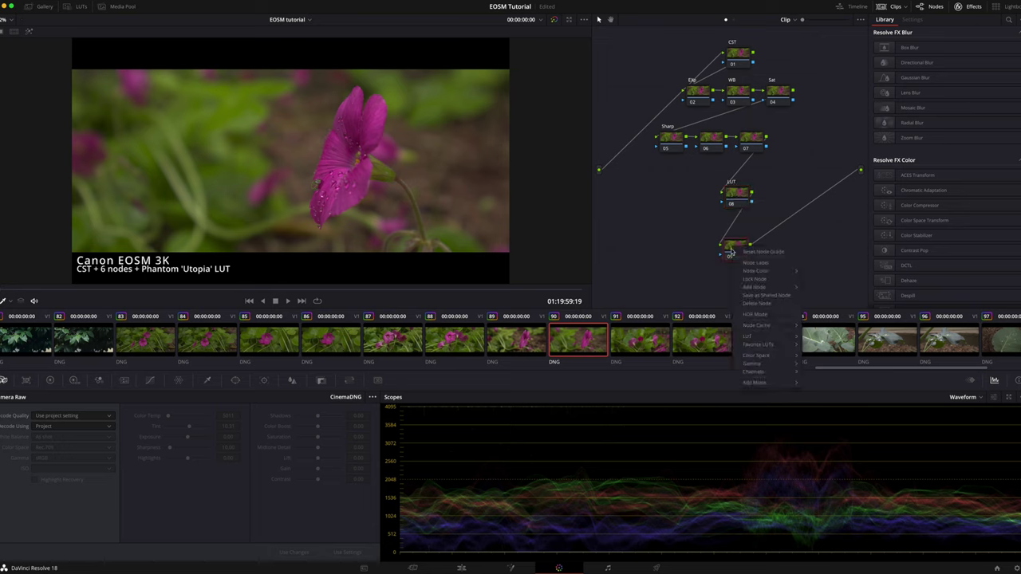
click(766, 265)
text(CS)
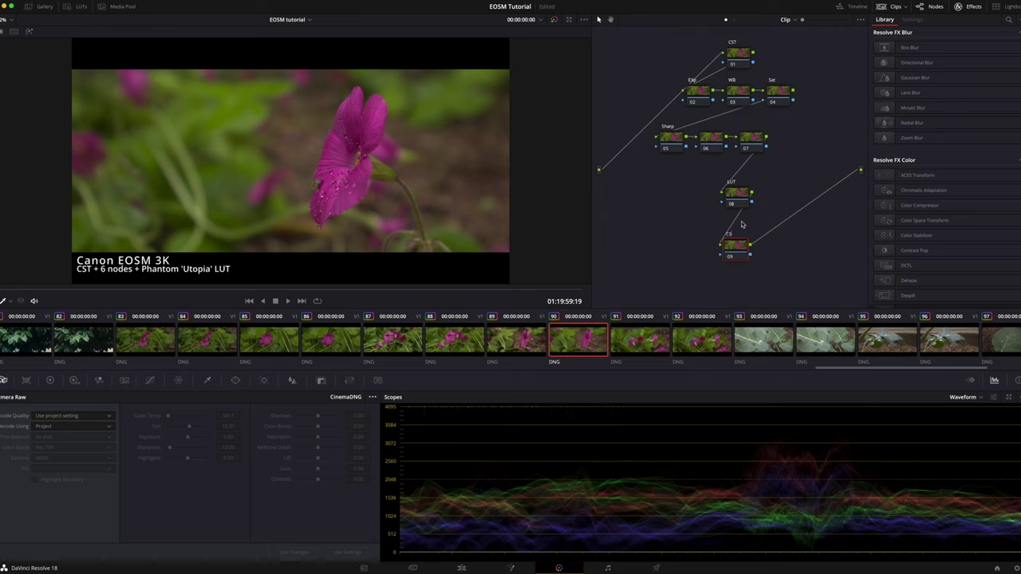
text(T)
Step: Delete unused nodes 06 and 07 and move the Sharp node under Sat
drag(770, 123, 716, 154)
key(Delete)
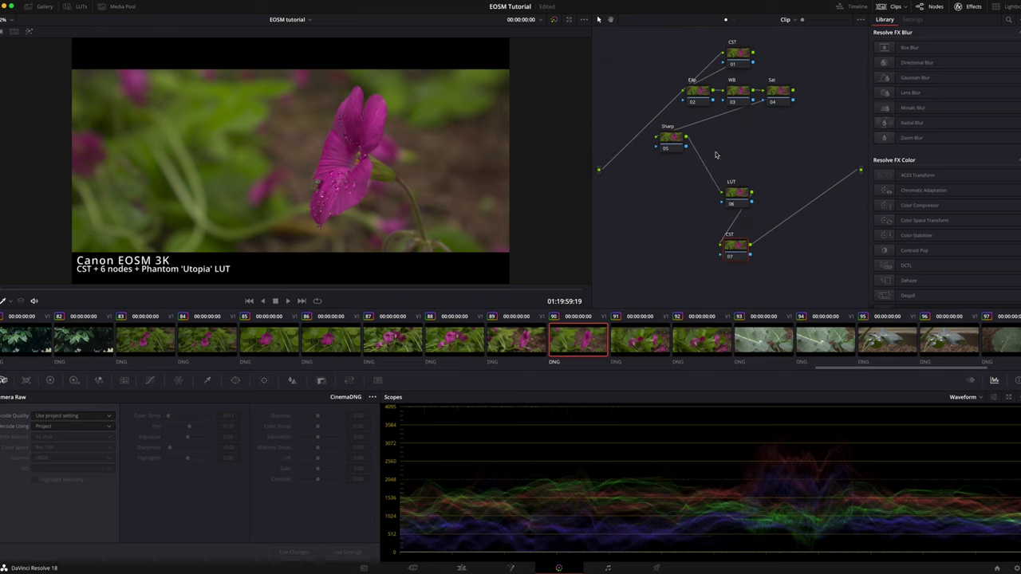
drag(672, 142, 739, 145)
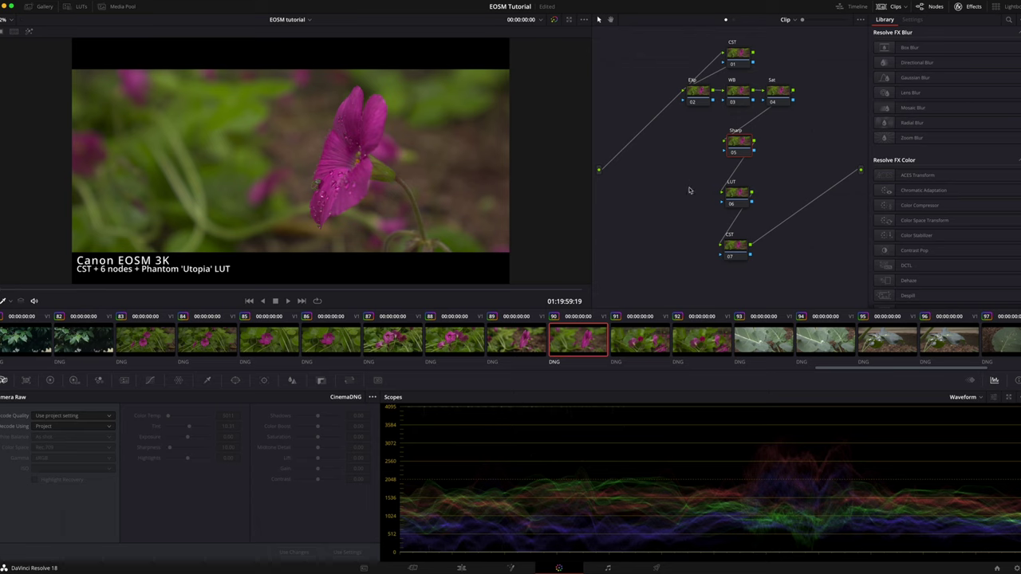
click(740, 61)
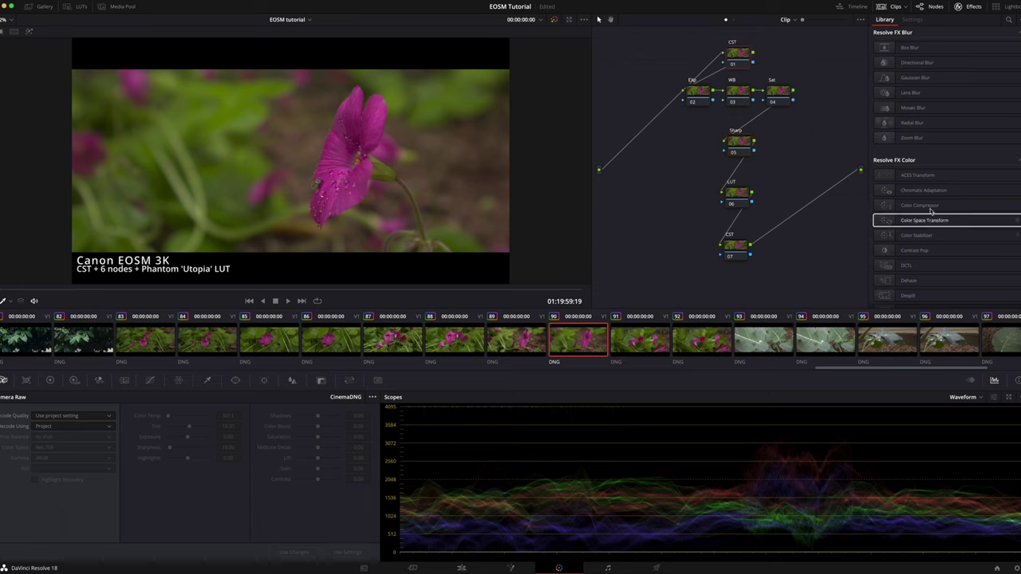
Step: Apply Color Space Transform from the Effects Library to CST node 01 and CST node 07
click(974, 7)
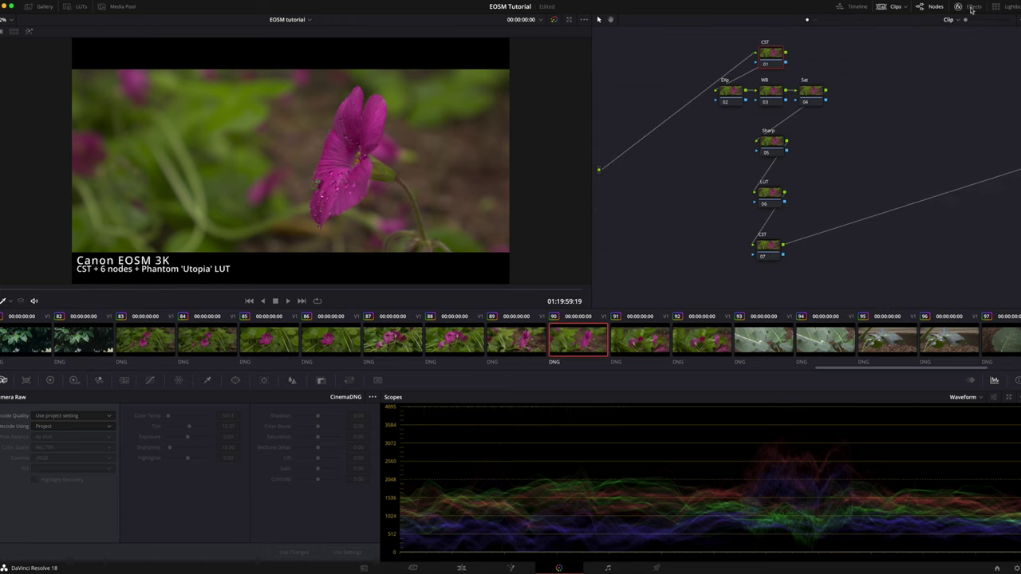
click(960, 6)
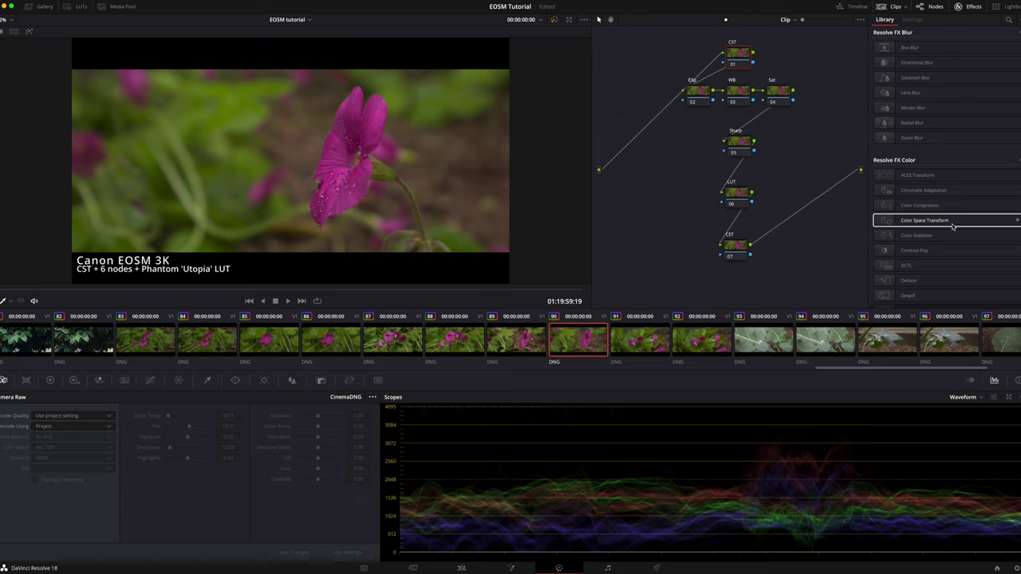
drag(947, 223, 738, 57)
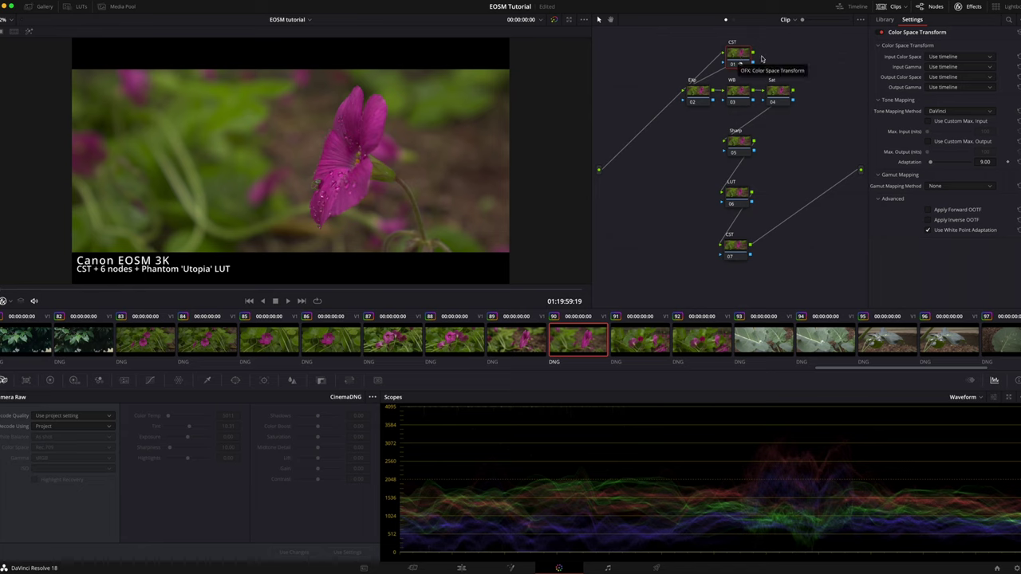
click(886, 19)
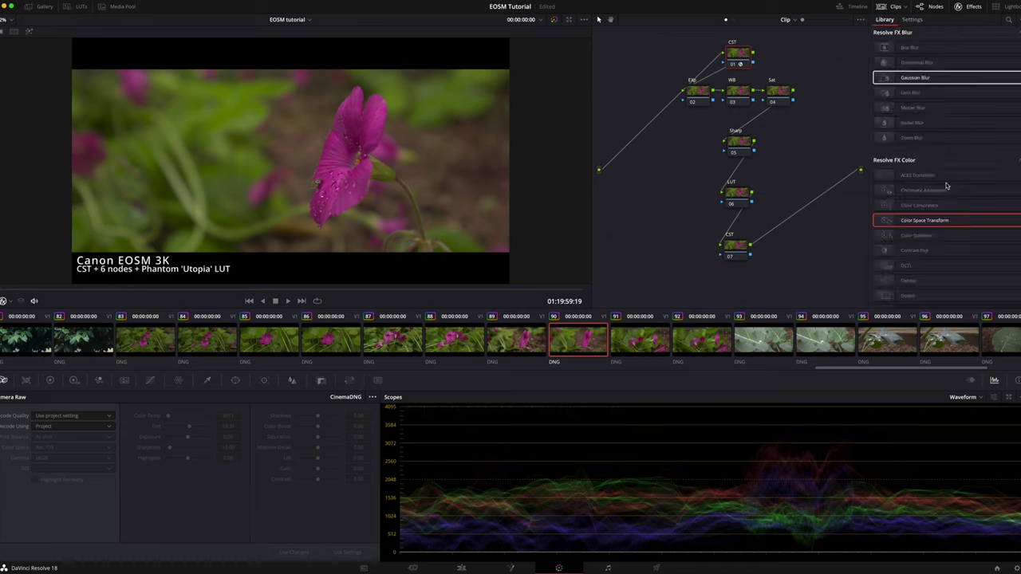
drag(938, 223, 733, 250)
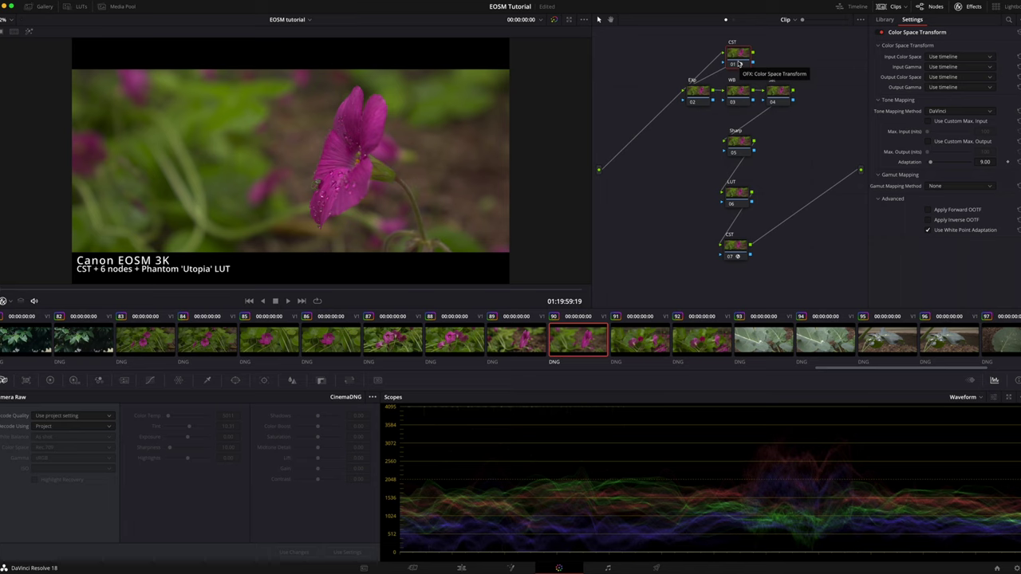
Step: Set the CST input to DaVinci Wide Gamut with DaVinci Intermediate gamma
click(961, 58)
scroll(962, 106, down, 3)
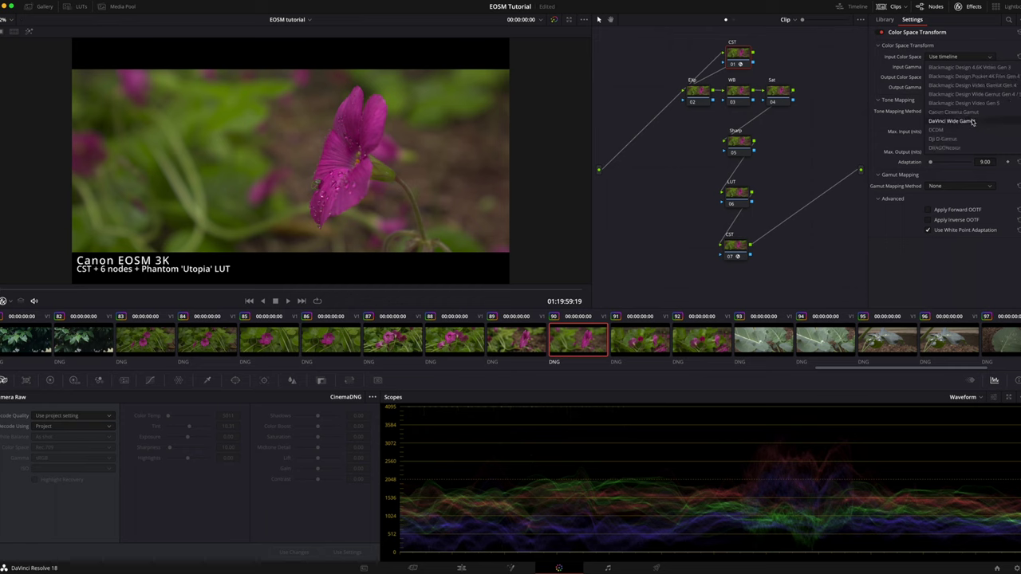
click(973, 121)
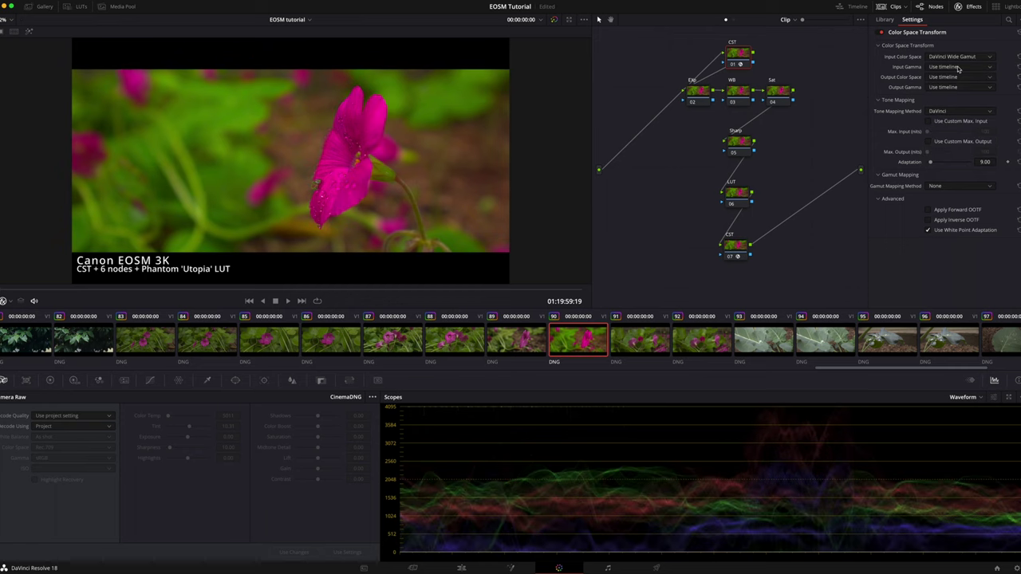
click(959, 68)
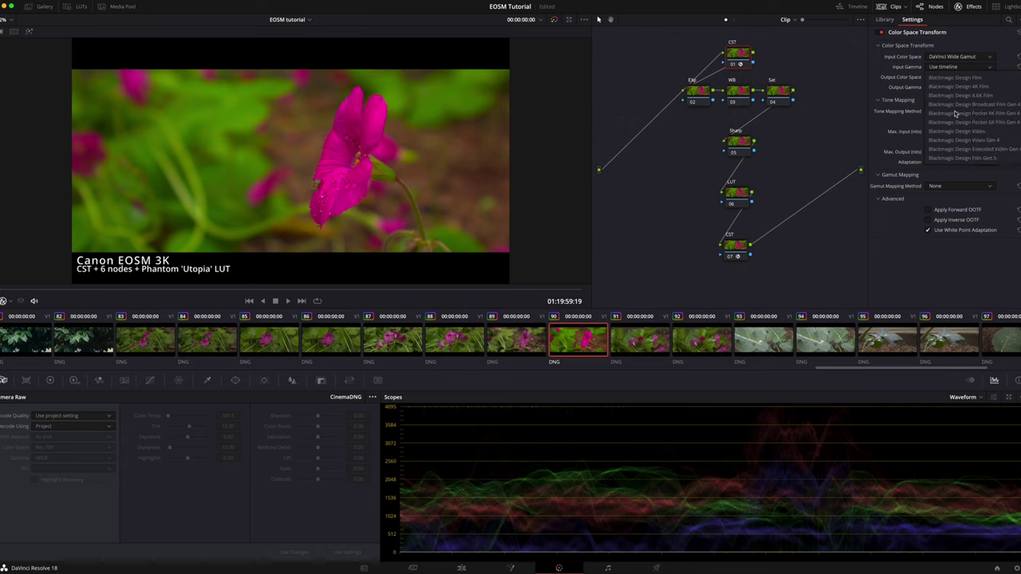
scroll(957, 119, down, 5)
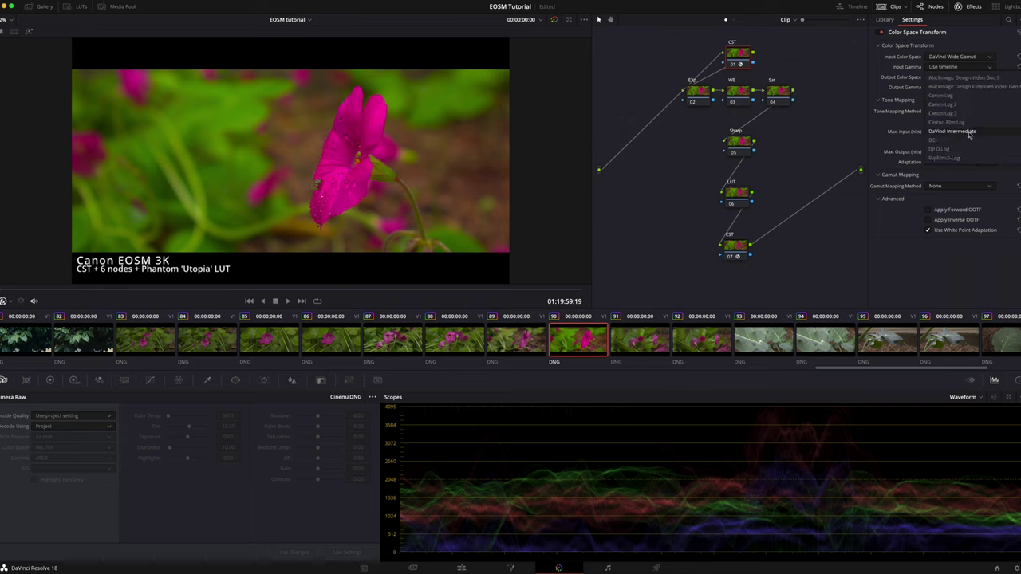
click(970, 135)
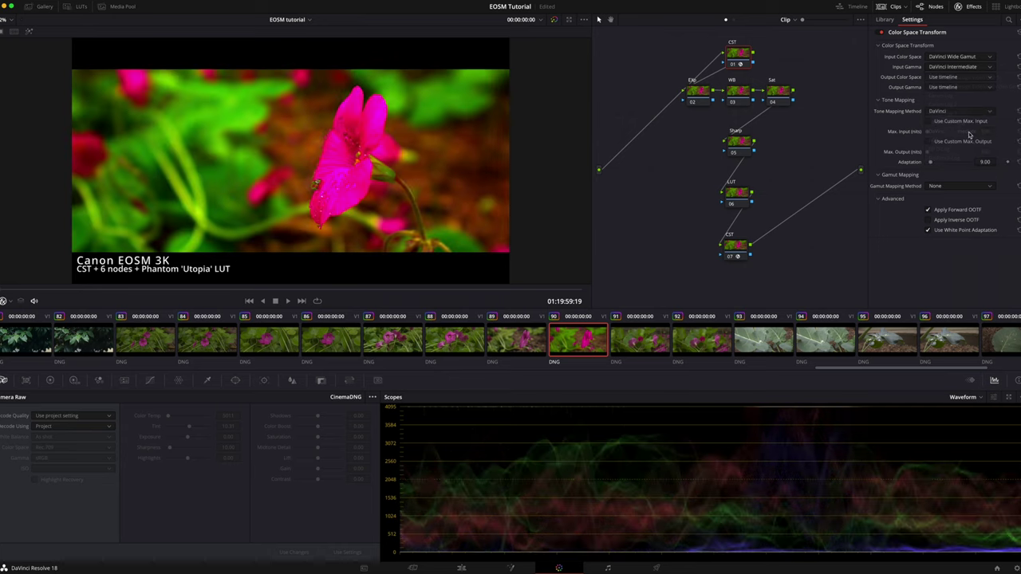
Step: Set the CST output to DaVinci Wide Gamut with DaVinci Intermediate gamma
click(955, 78)
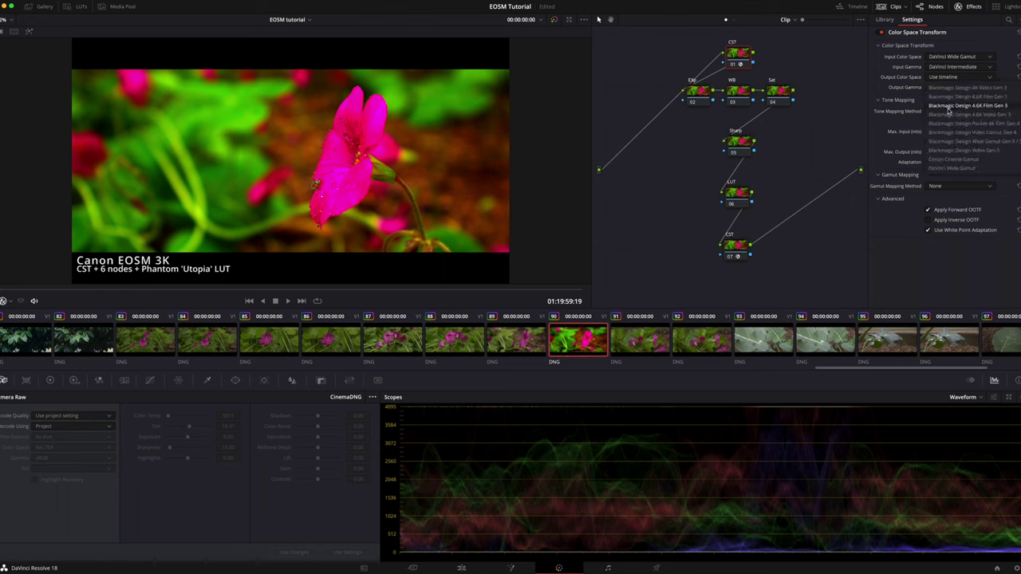
scroll(953, 110, down, 4)
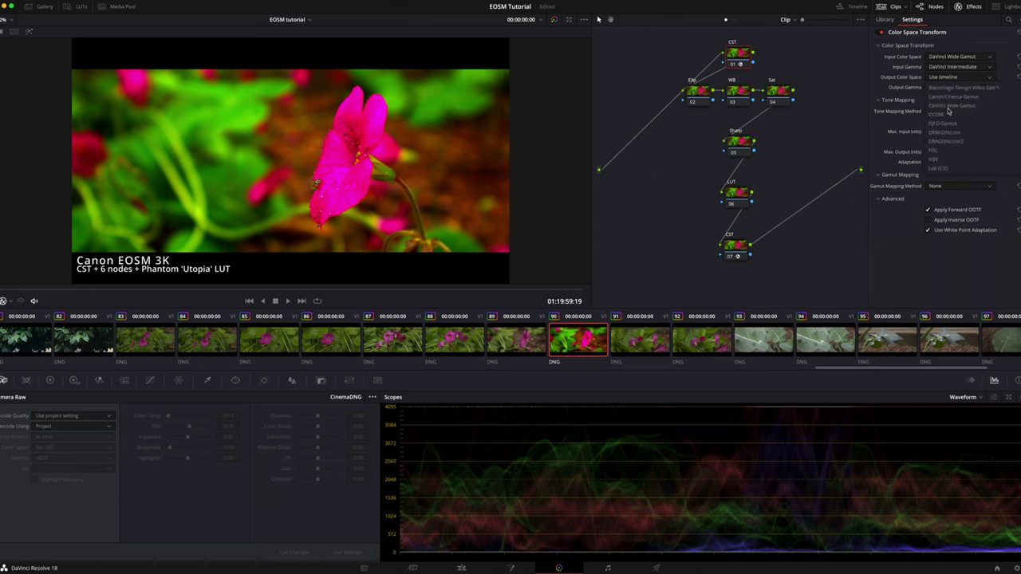
click(974, 107)
click(957, 87)
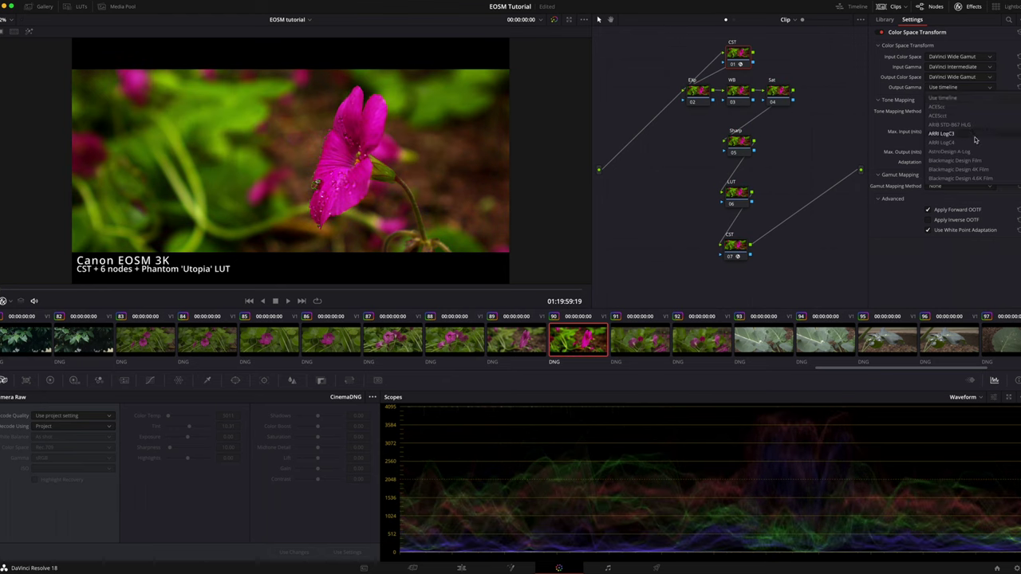
scroll(975, 140, down, 3)
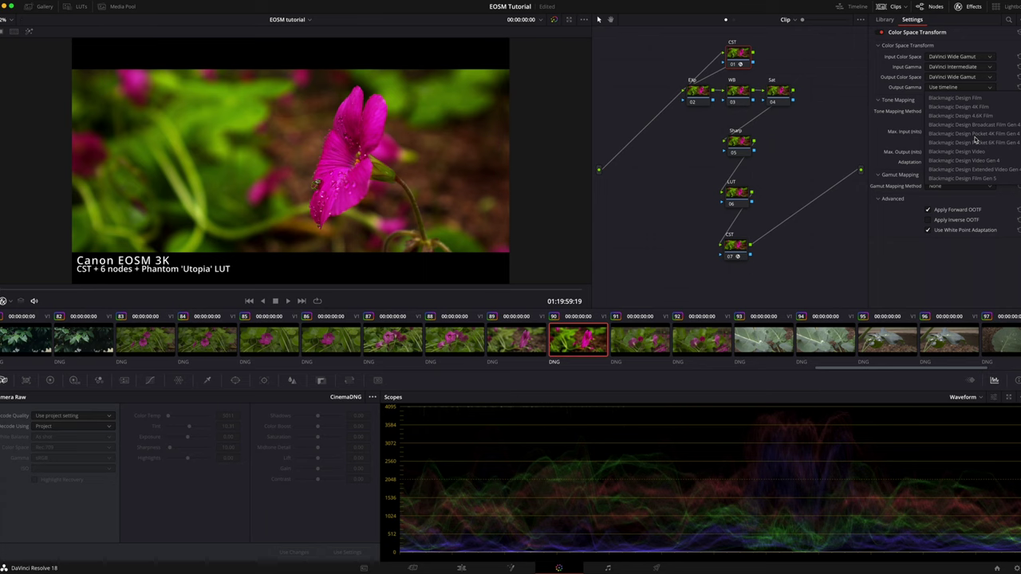
scroll(978, 141, up, 1)
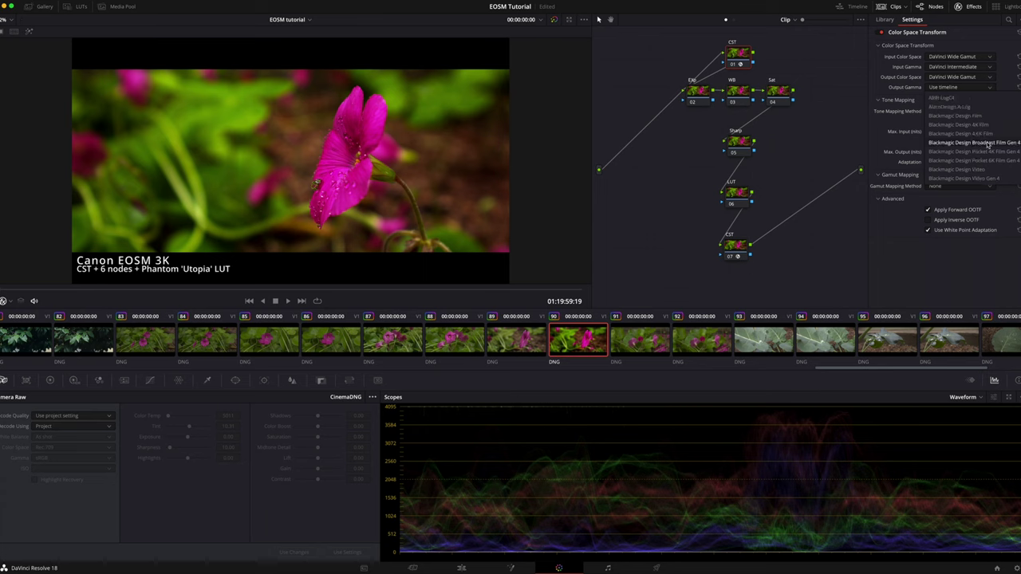
click(970, 162)
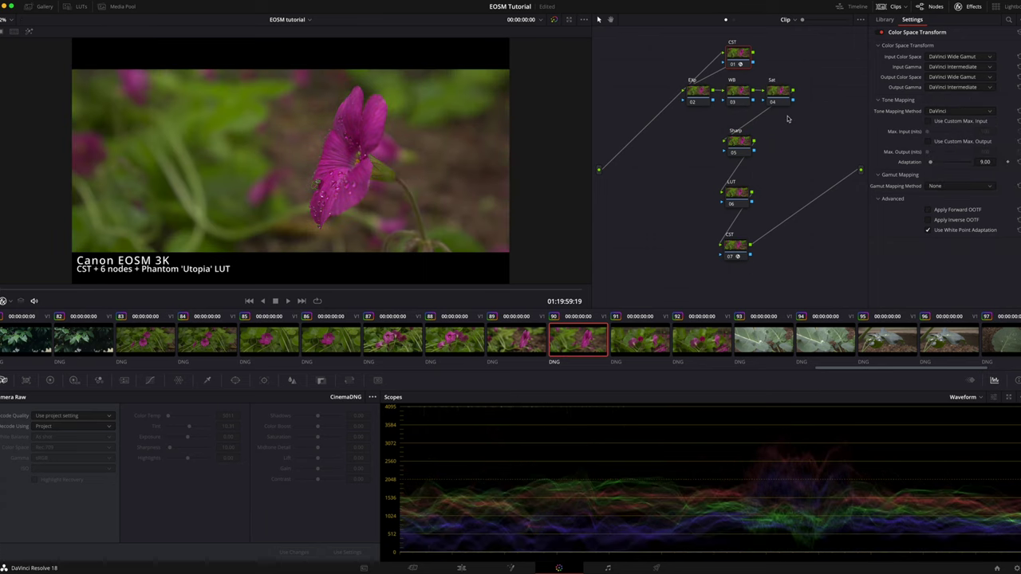
Step: Apply the Utopia LUT from Favorite LUTs to LUT node 06
right_click(743, 196)
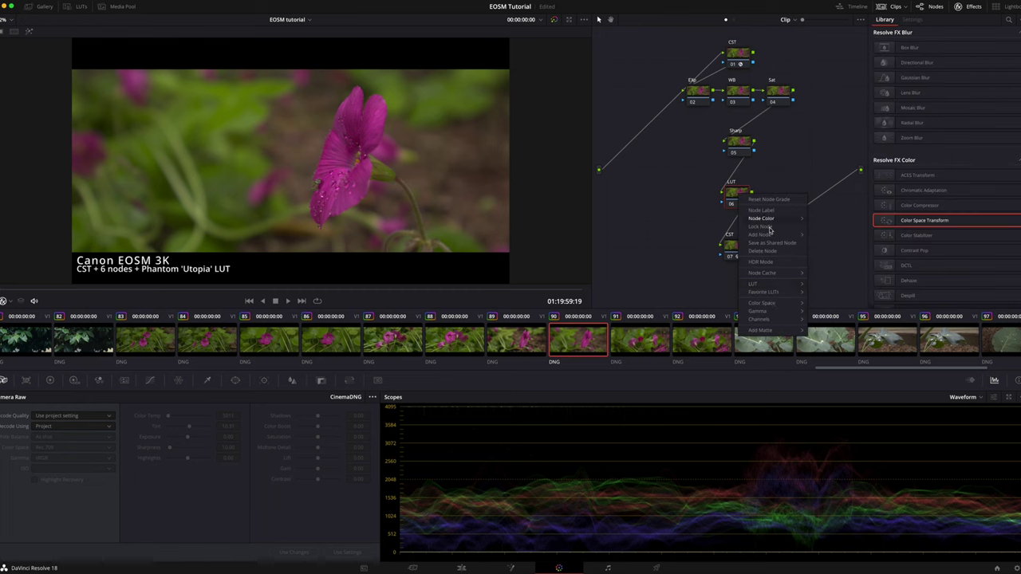
mouse_move(772, 295)
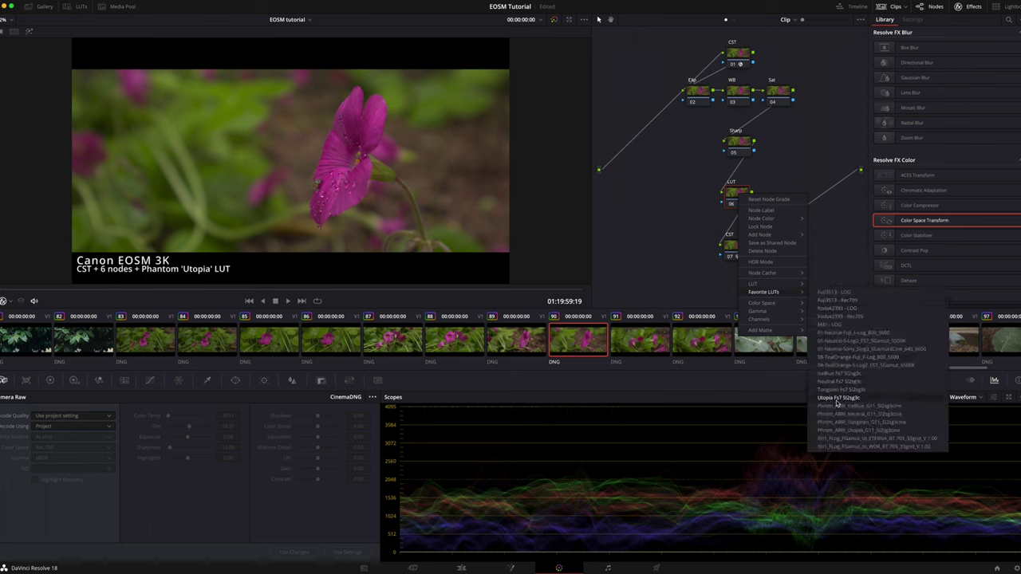
click(834, 394)
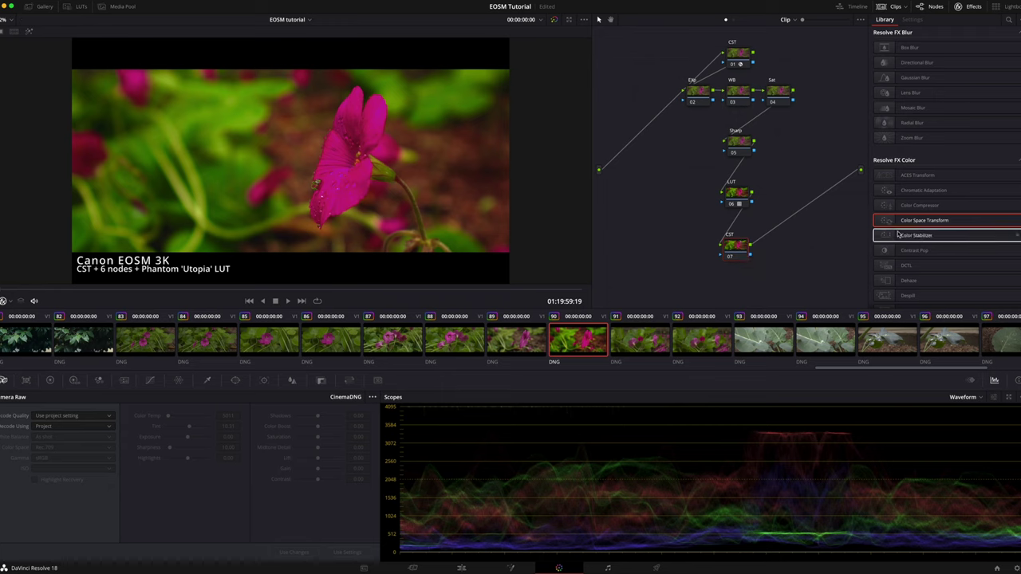
Step: Add Color Space Transform to node 07 with DaVinci Wide Gamut / DaVinci Intermediate input
drag(909, 222, 738, 247)
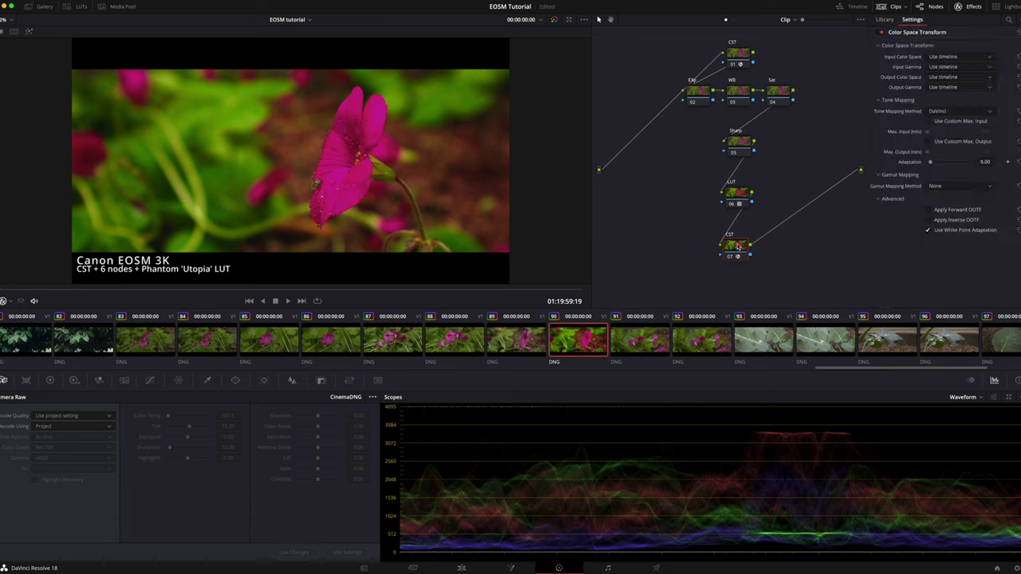
click(950, 59)
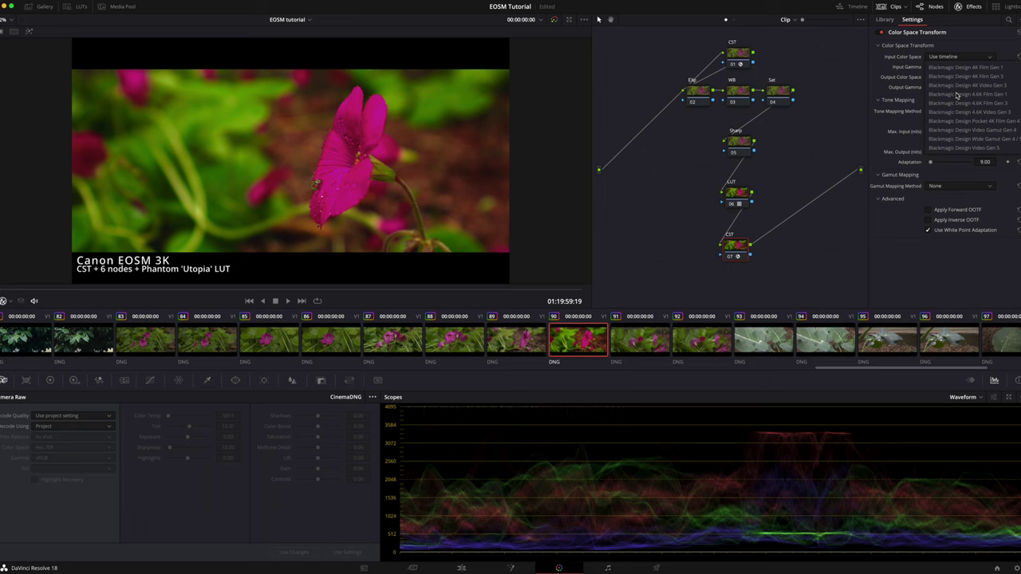
scroll(958, 96, down, 3)
click(961, 114)
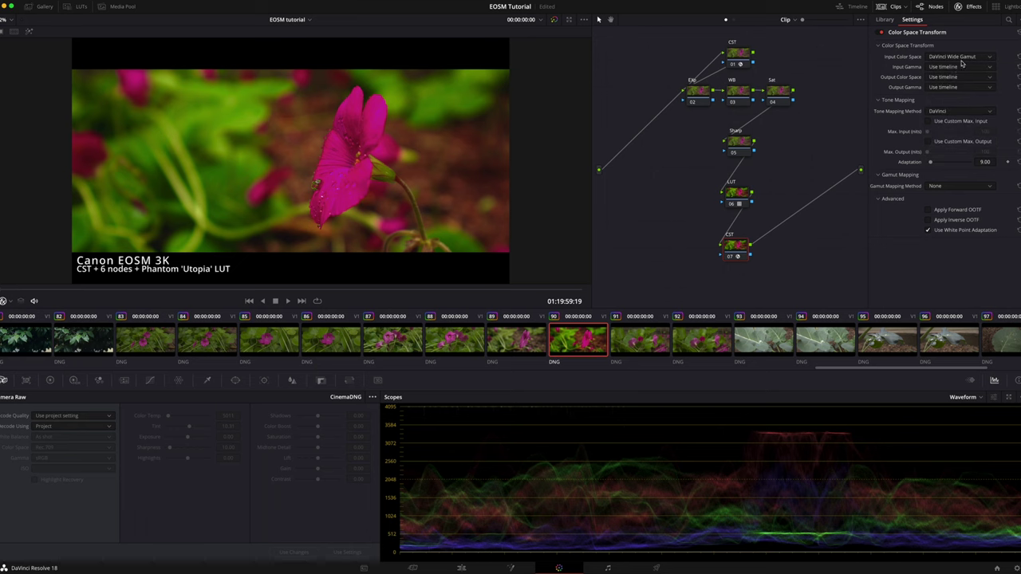
click(958, 67)
scroll(964, 142, down, 5)
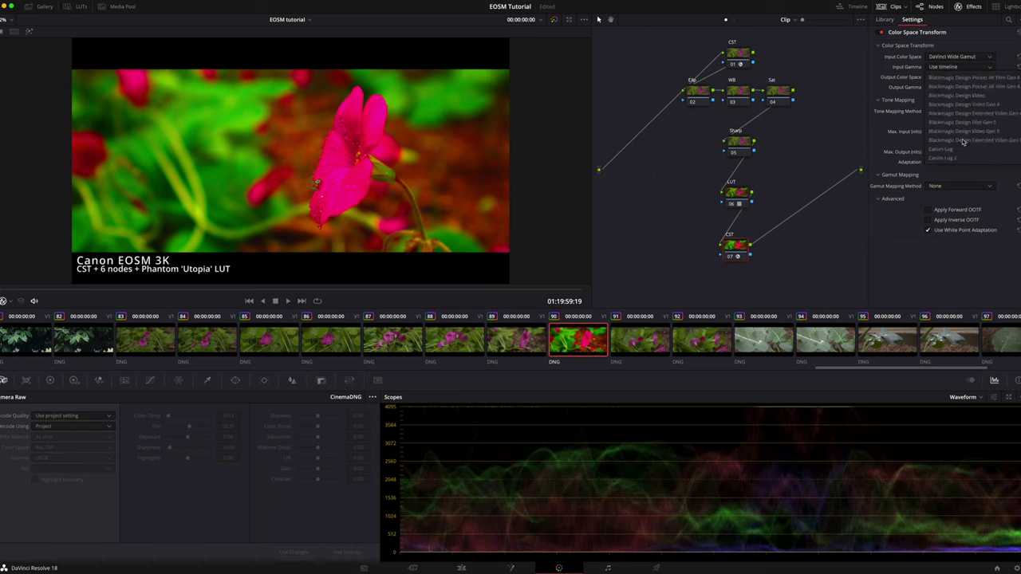
scroll(963, 142, down, 3)
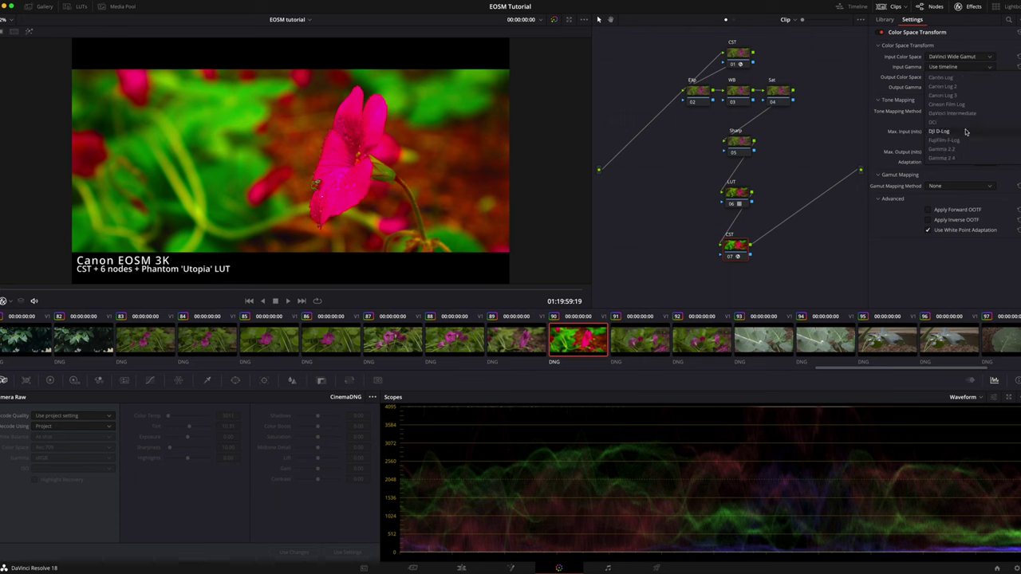
click(960, 114)
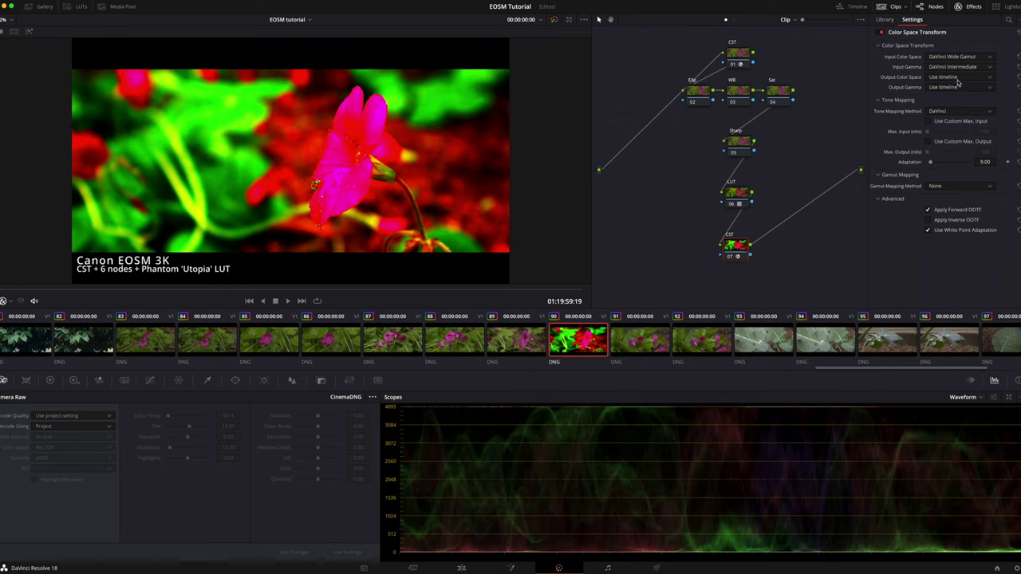
Step: Set node 07's output to DaVinci Wide Gamut with Rec.709-A gamma
click(957, 78)
scroll(974, 126, down, 5)
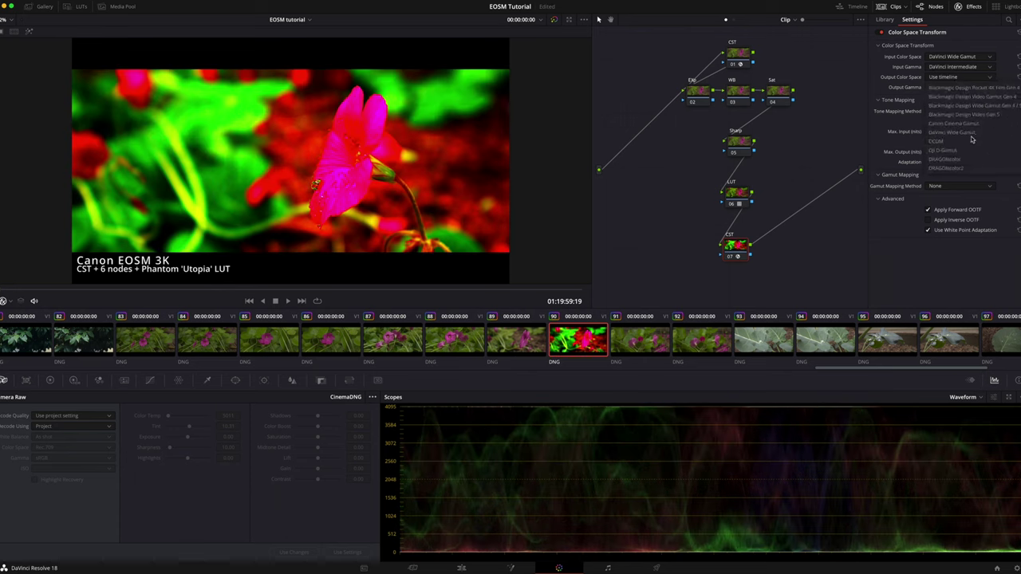
click(974, 125)
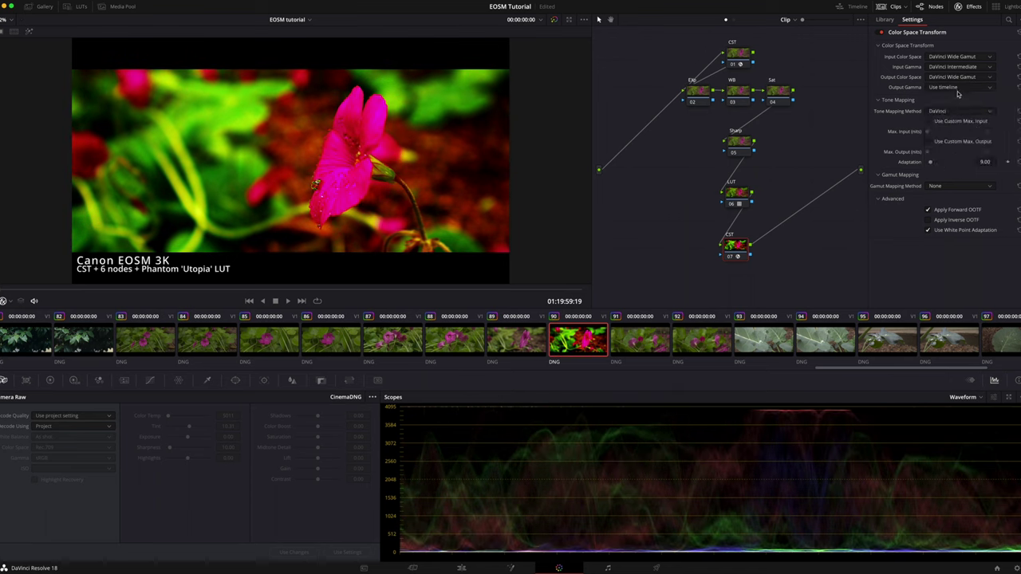
click(957, 88)
scroll(957, 136, down, 10)
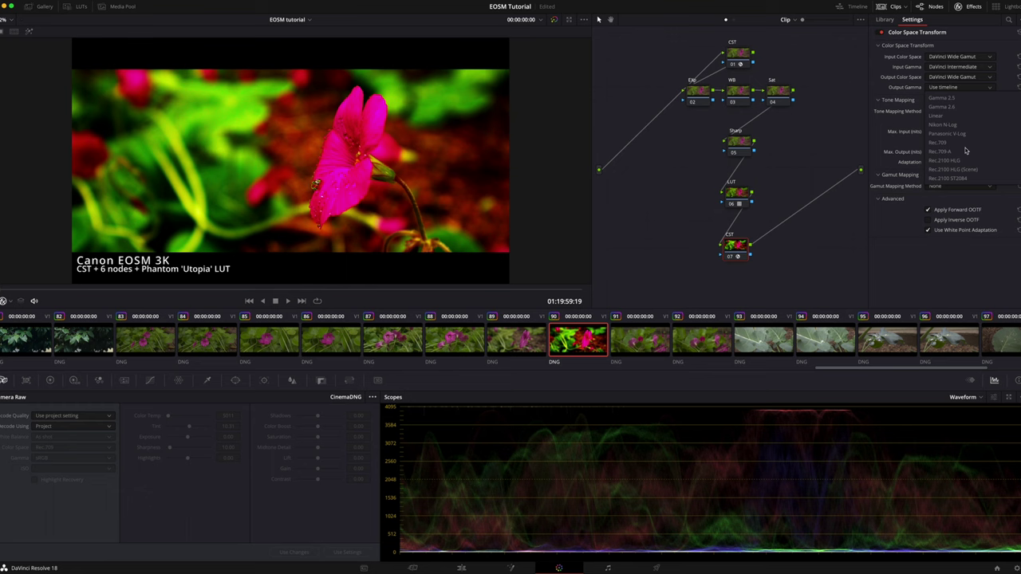
click(950, 152)
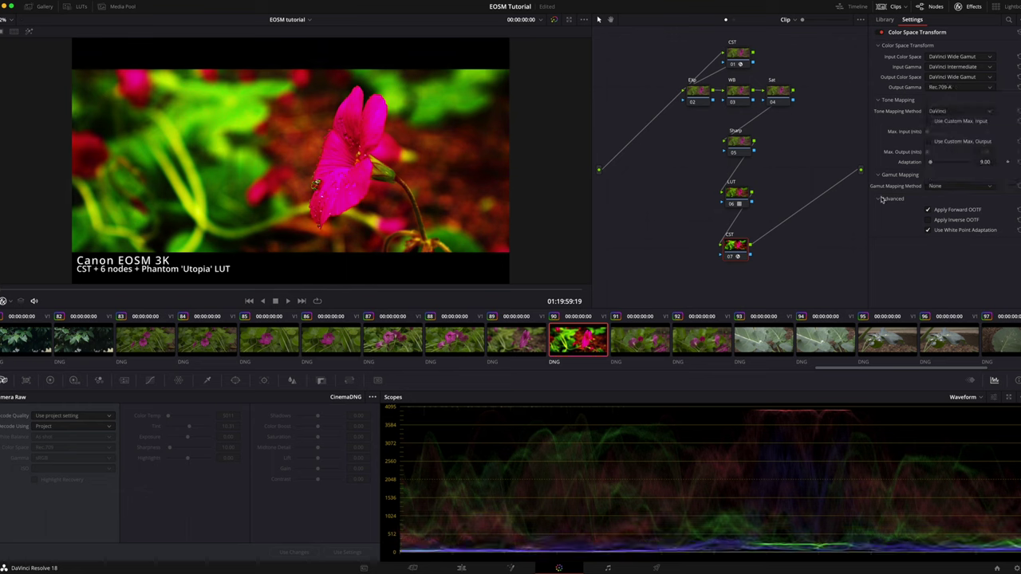
click(963, 77)
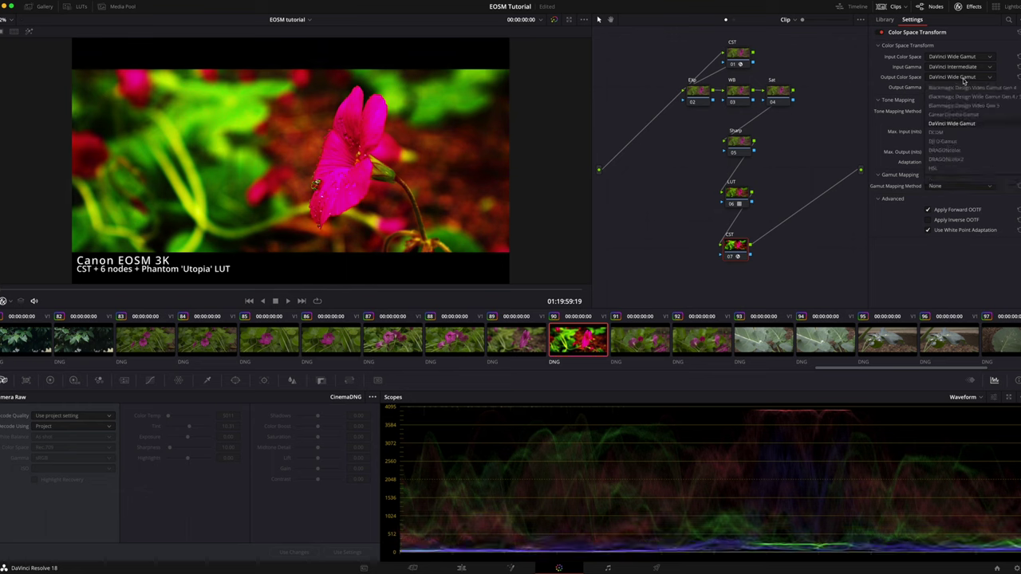
scroll(969, 138, up, 1)
click(969, 138)
click(739, 193)
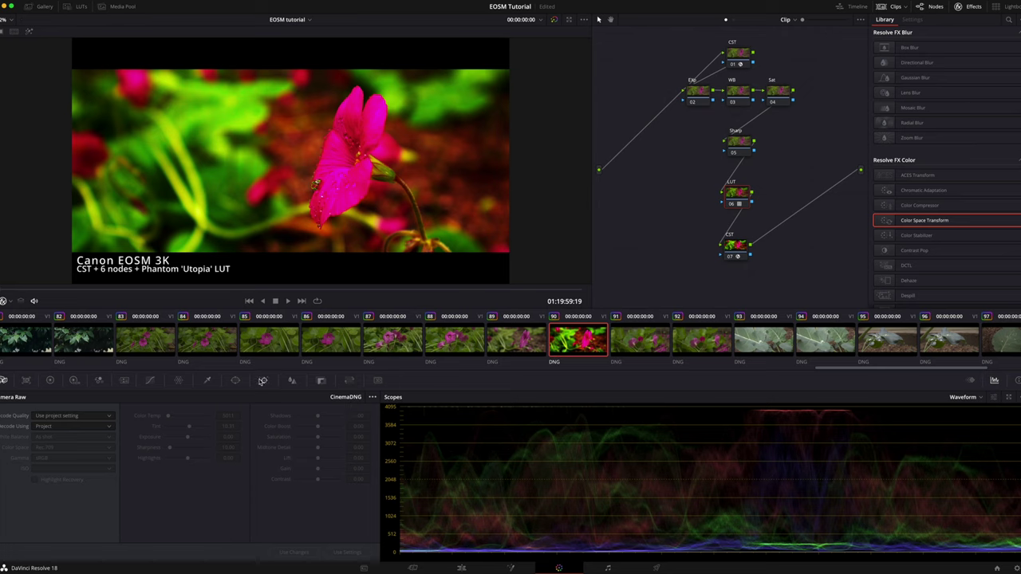
Step: Set LUT node 06's Key Output Gain to 0.4 in the Key palette
click(322, 382)
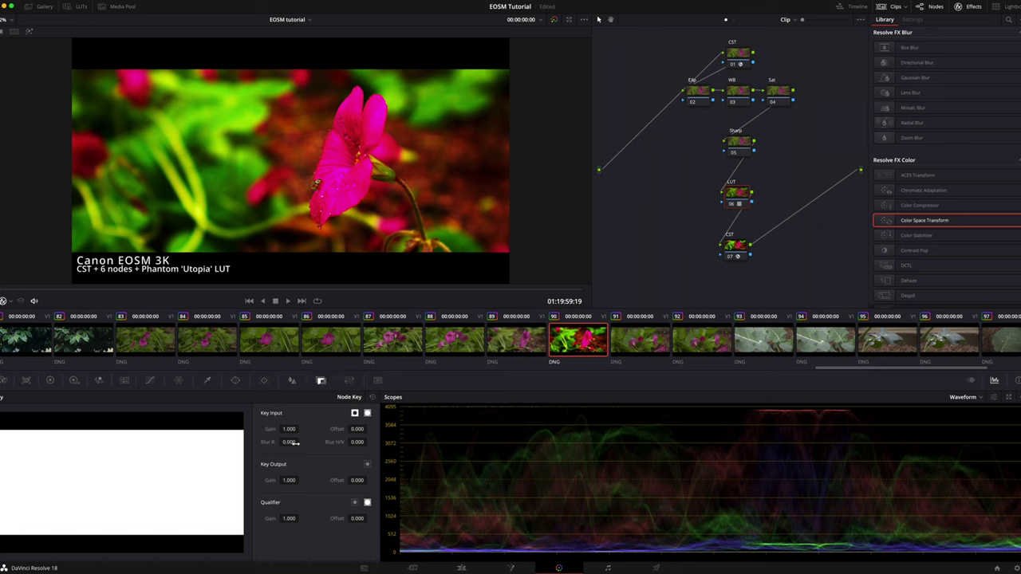
click(288, 480)
key(BackSpace)
text(0.4)
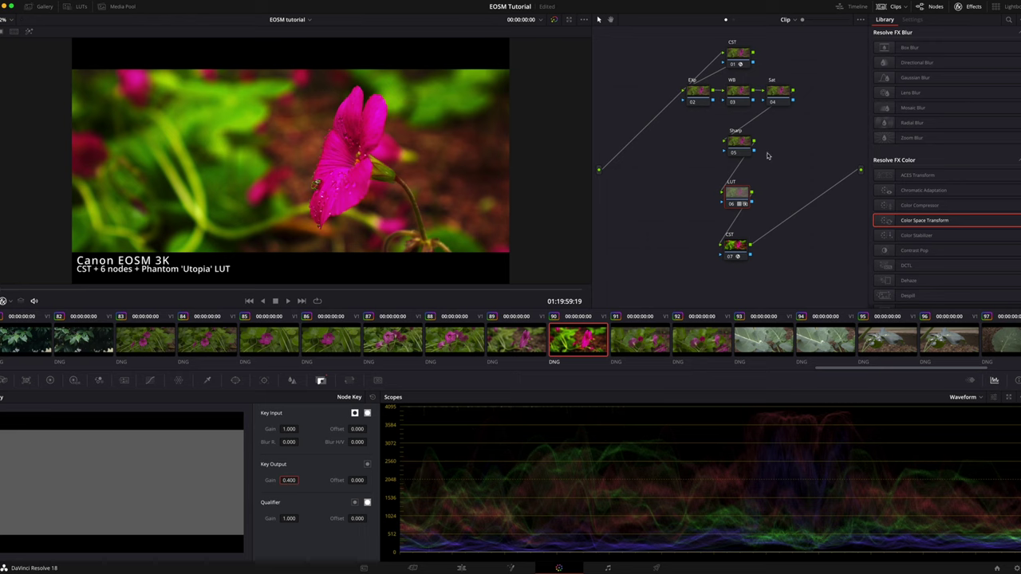
click(699, 95)
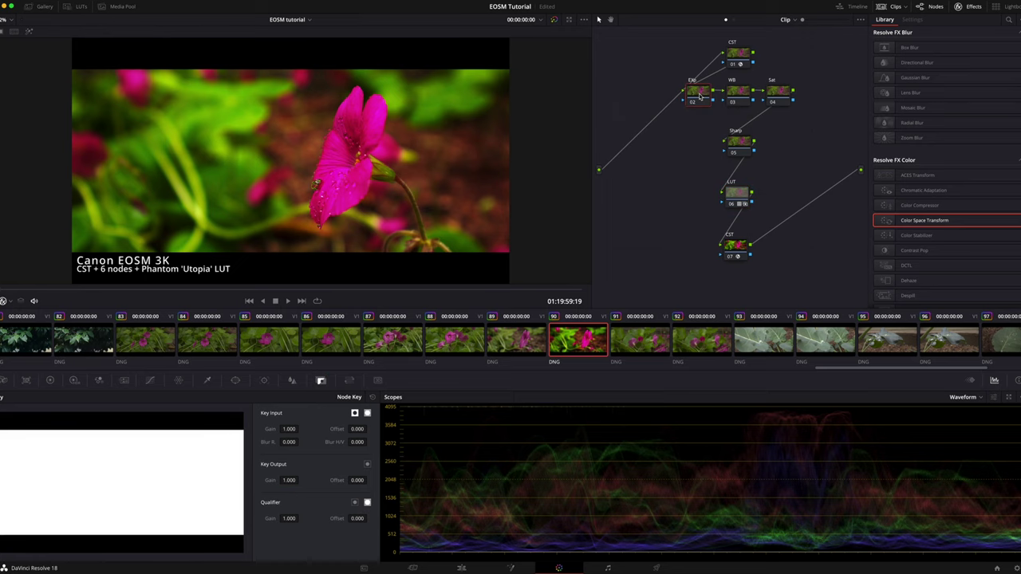
click(4, 381)
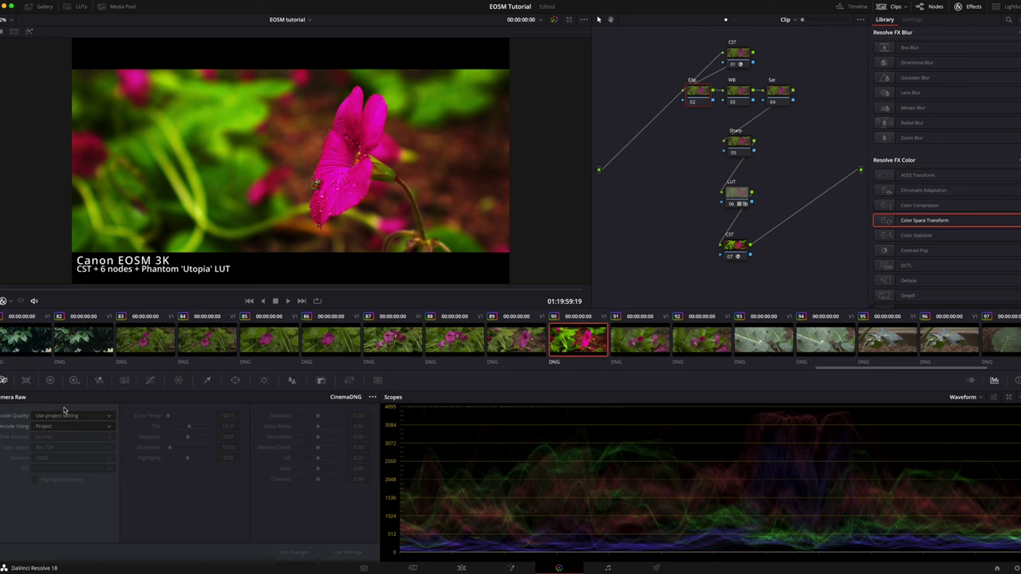
Step: Set the Sat node's saturation to 40 and lower the WB node's temperature to -400
click(51, 382)
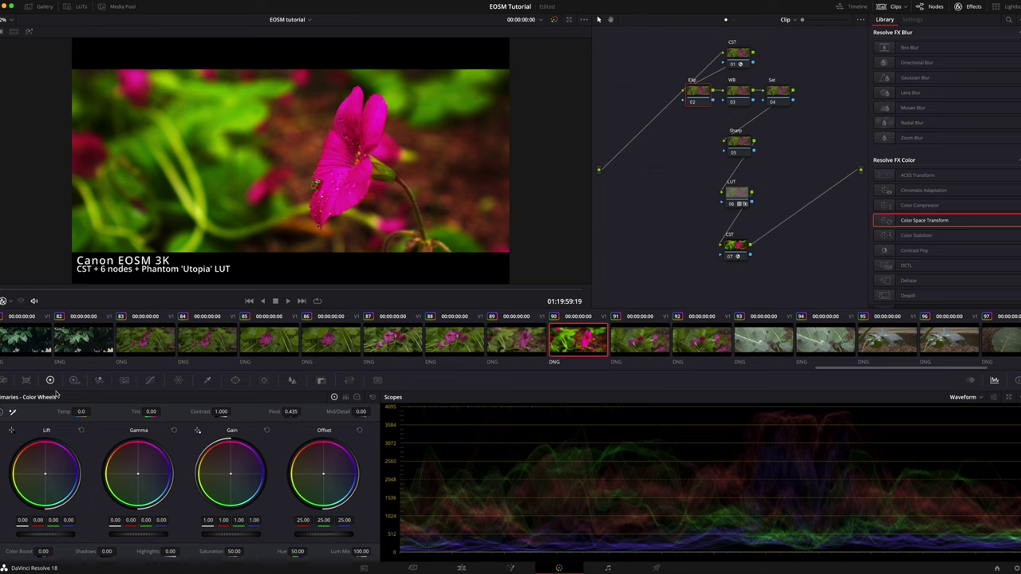
click(150, 380)
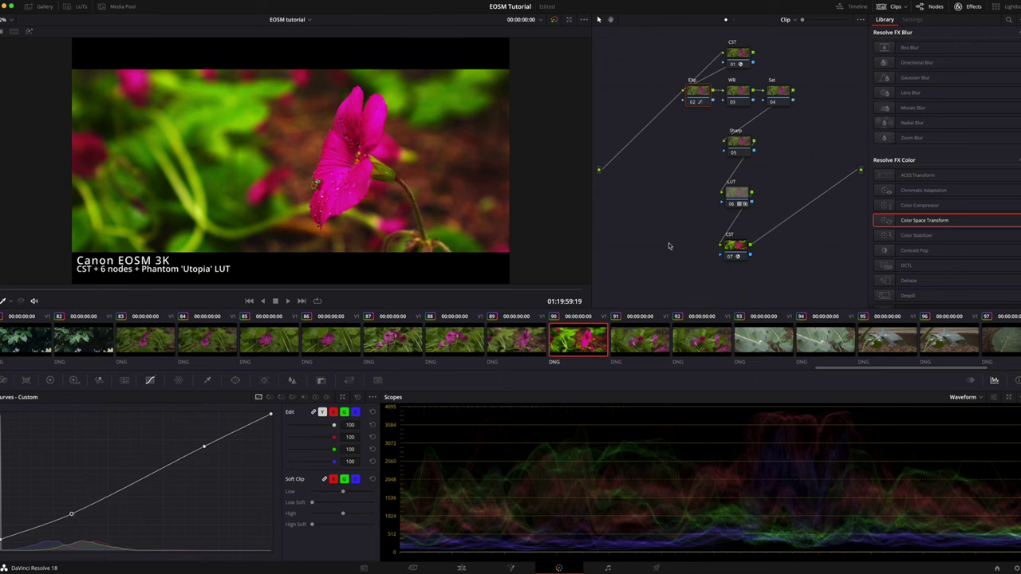
click(779, 94)
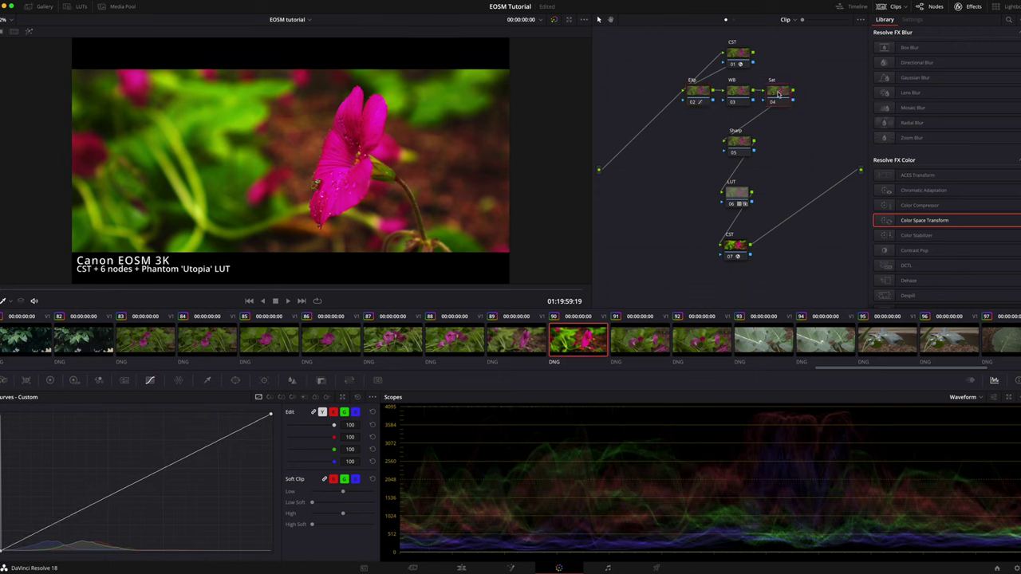
click(25, 380)
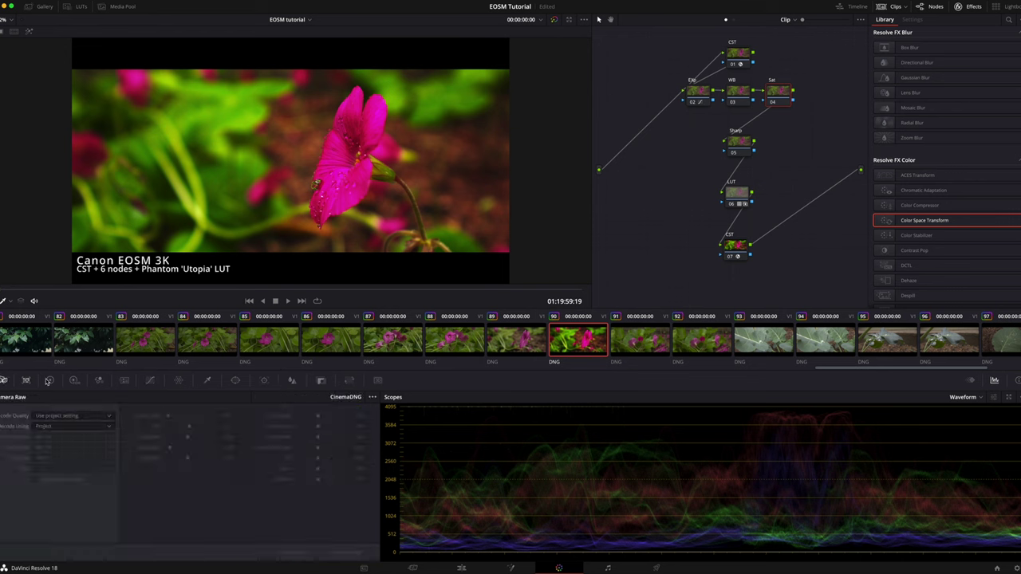
click(50, 381)
mouse_move(238, 551)
mouse_down()
mouse_move(200, 553)
mouse_move(235, 551)
mouse_up()
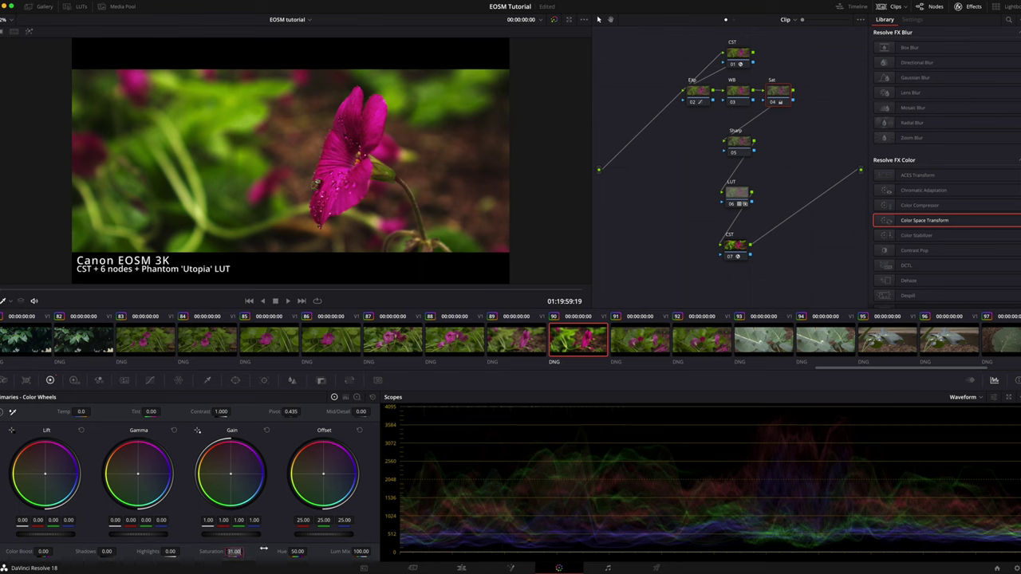
text(40)
key(Return)
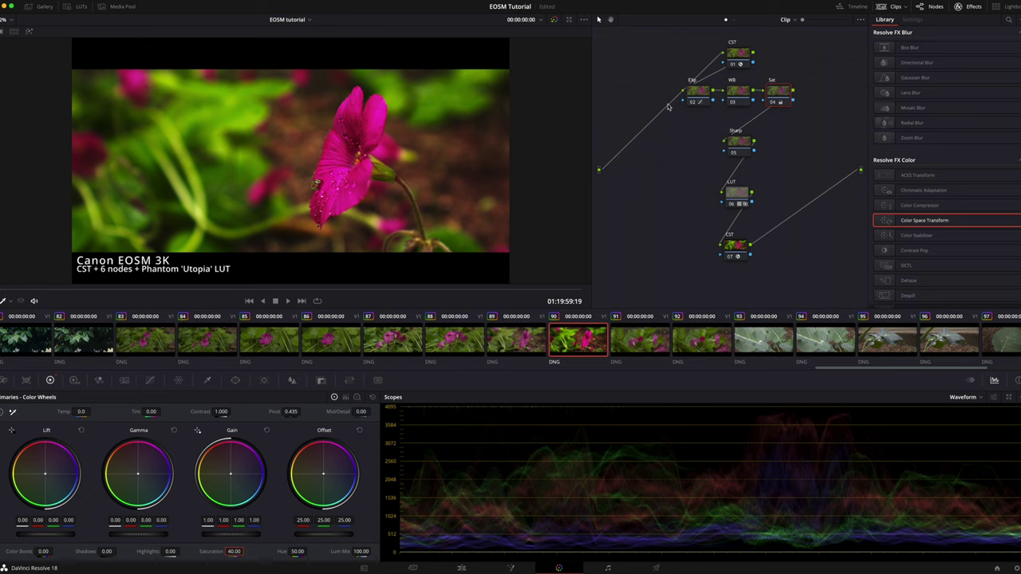
click(739, 94)
mouse_move(82, 411)
mouse_down()
mouse_move(67, 414)
mouse_move(86, 412)
mouse_up()
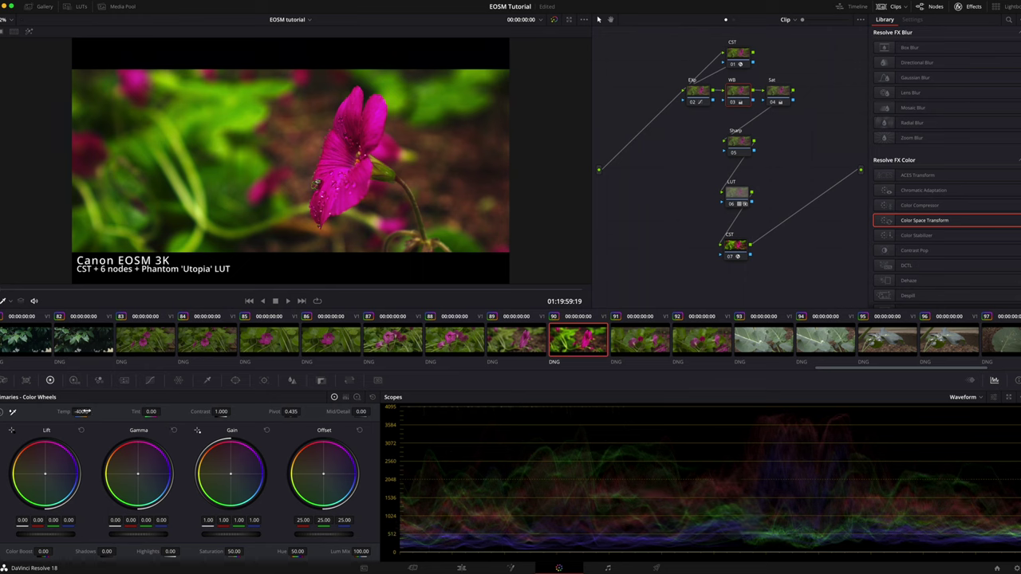
Step: Reset WB temperature to 0, nudge its offset, and set Exp highlights to -52.50
double_click(64, 411)
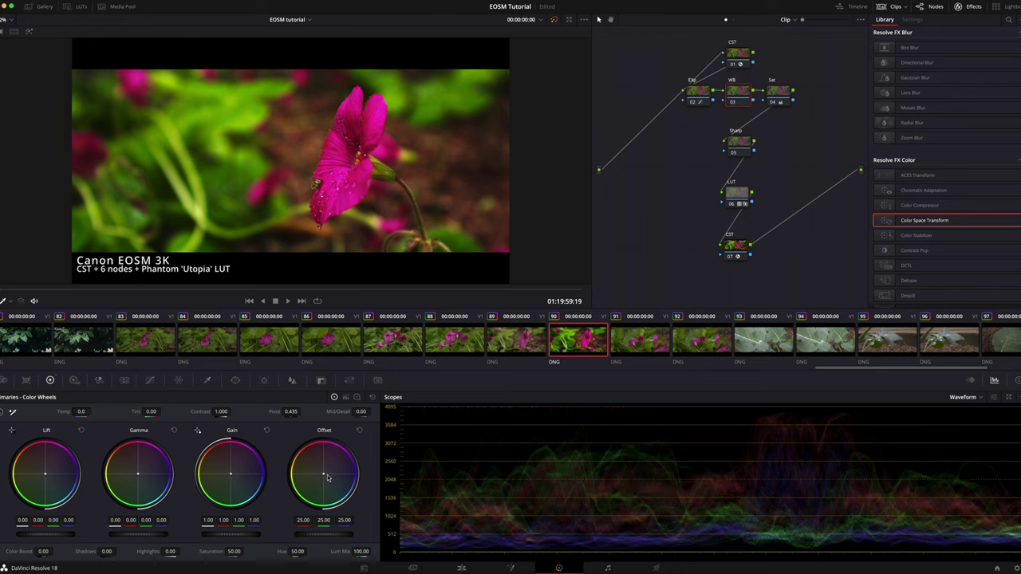
drag(323, 477, 324, 477)
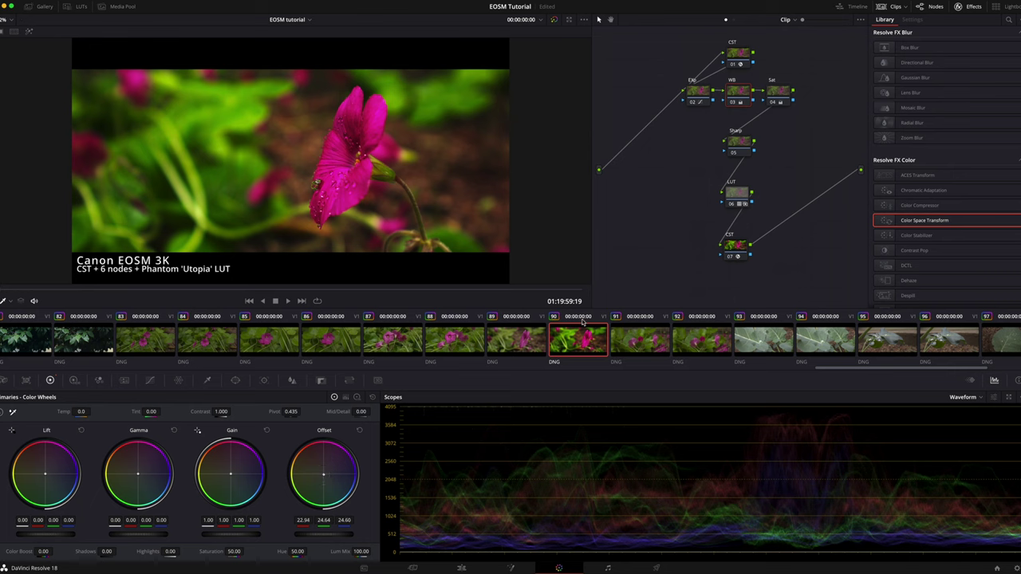
click(705, 101)
drag(155, 553, 171, 551)
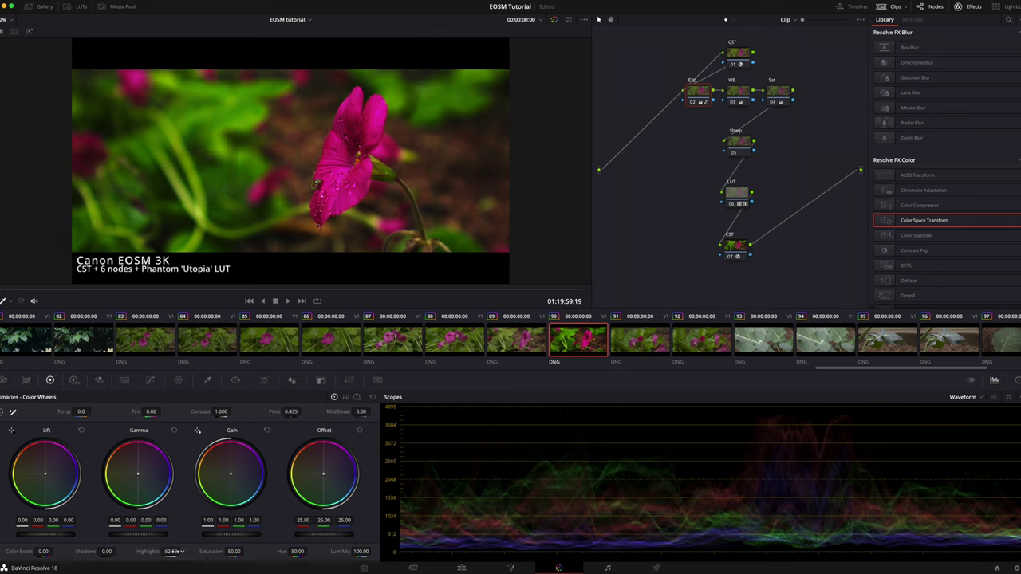
Step: Lower the Sat node's saturation to 31.40 and nudge gamma up slightly
click(779, 95)
drag(211, 555, 232, 552)
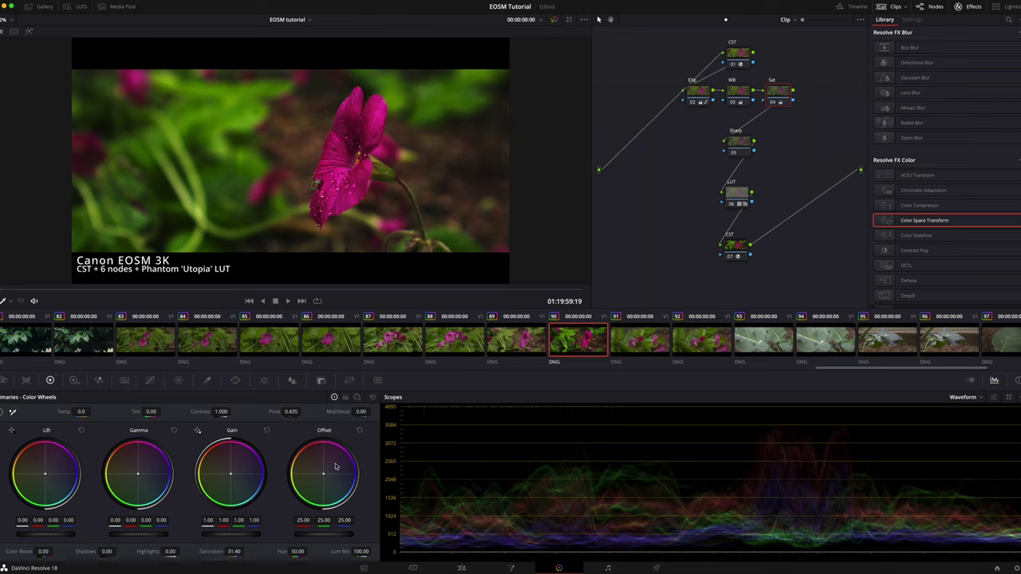
drag(154, 539, 155, 538)
Step: Give the Exp node gamma 0.04, gain 0.98 and lift 0.01
click(699, 98)
drag(155, 537, 185, 537)
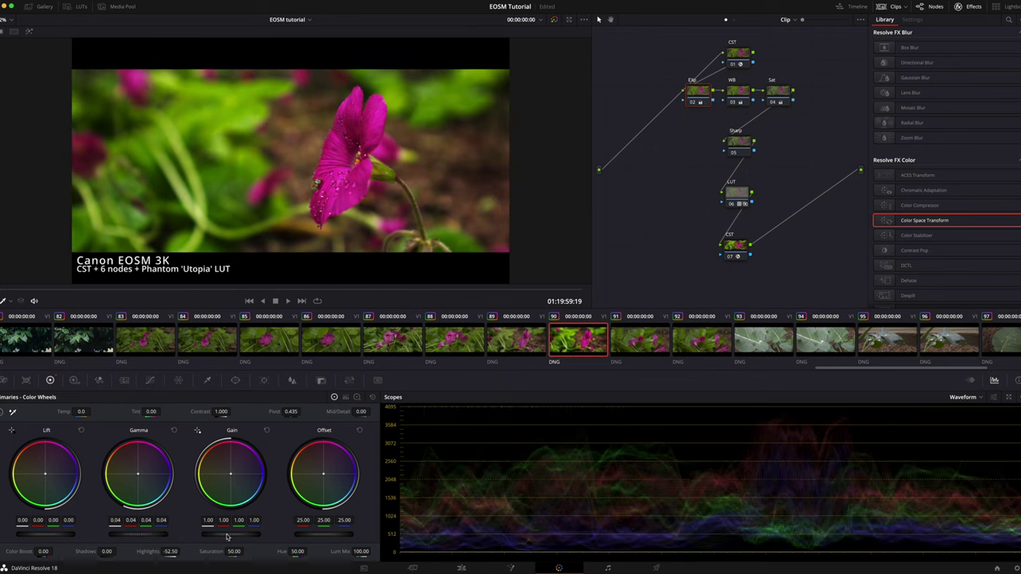
drag(227, 538, 225, 537)
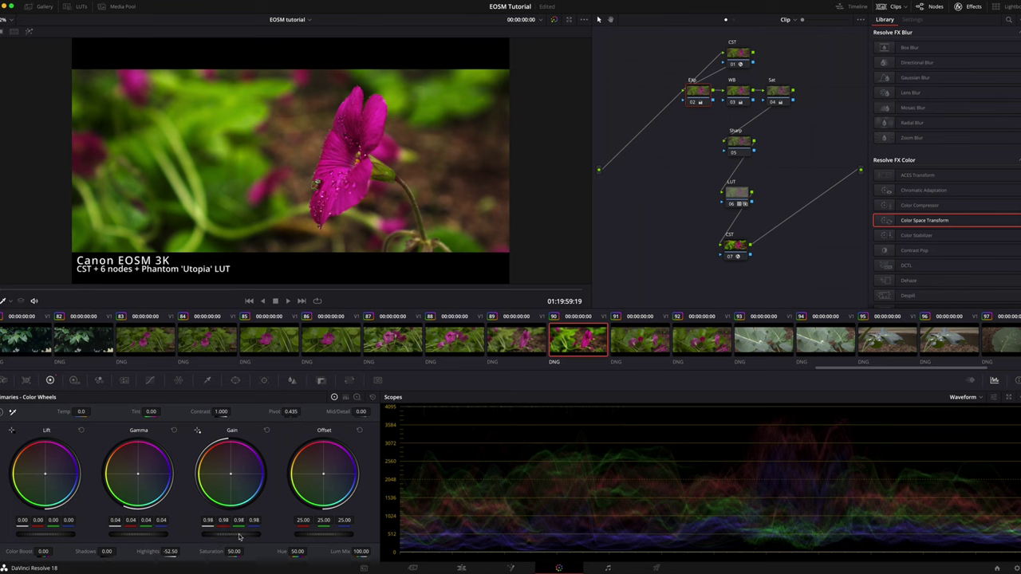
drag(45, 537, 21, 536)
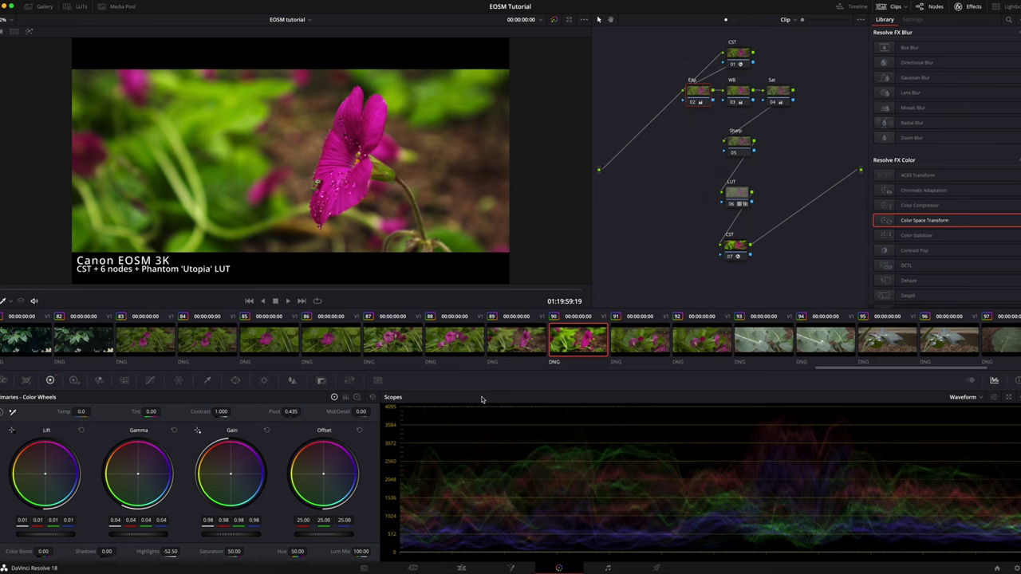
key(super+Home)
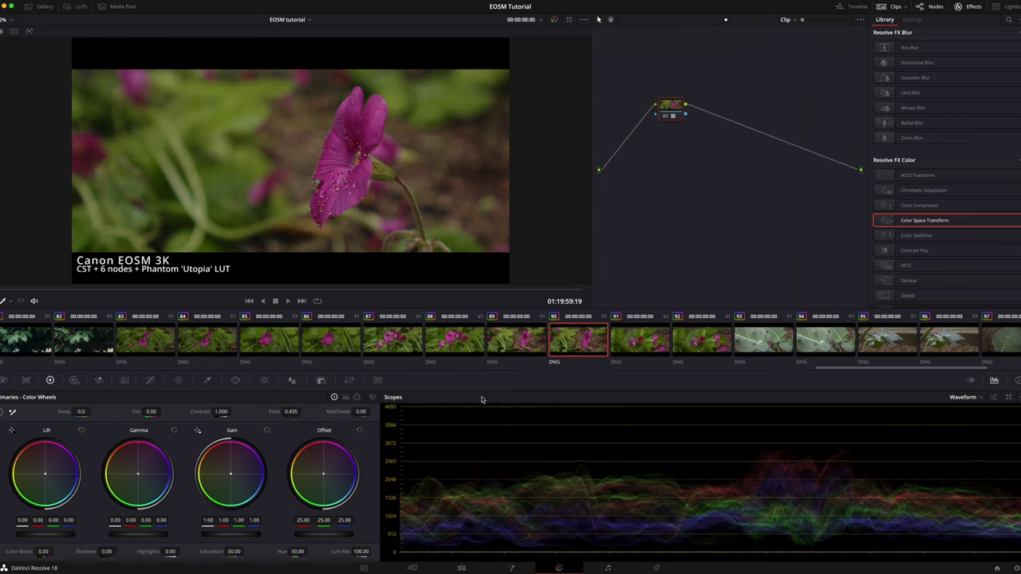
Step: Compare graded clip 90 against LUT-only clip 89, checking clip 89's Camera Raw settings, then return to clip 90
key(super+z)
key(Up)
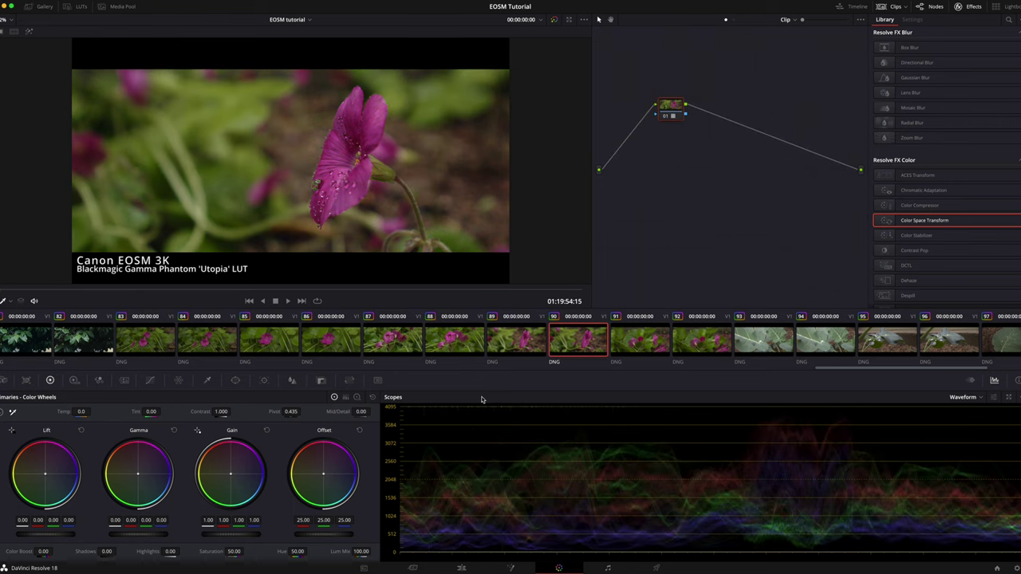
key(Down)
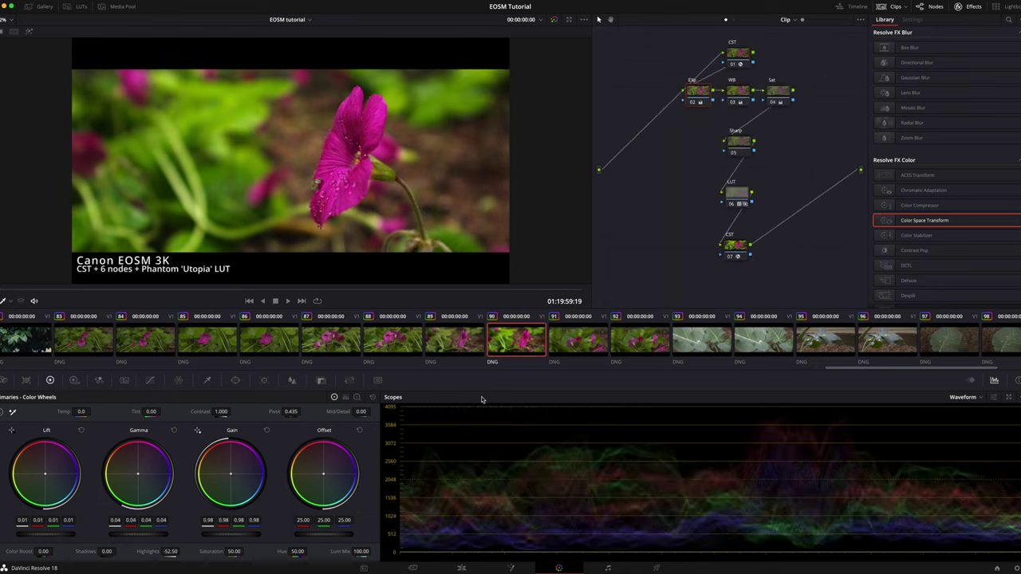
key(Up)
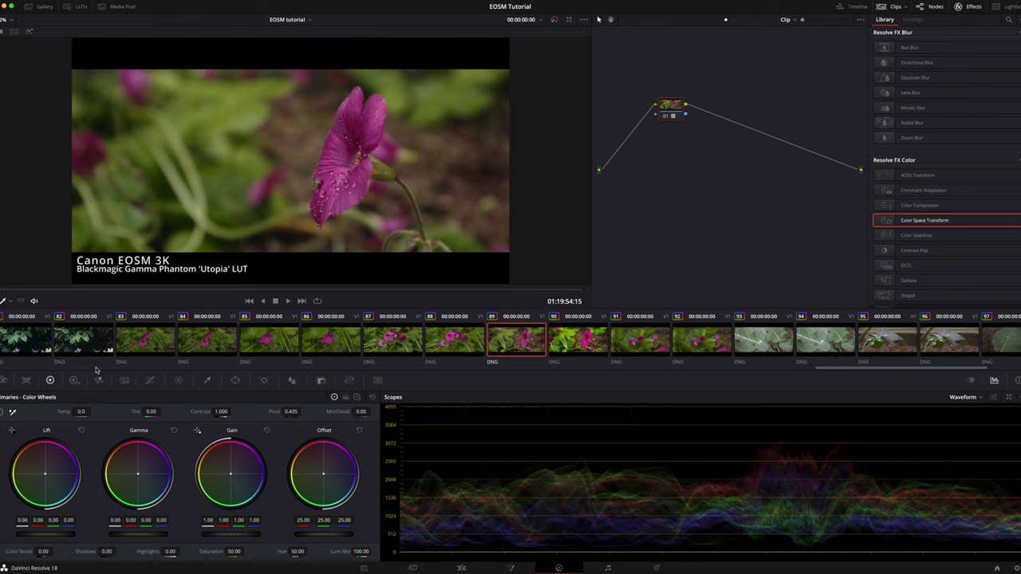
click(4, 380)
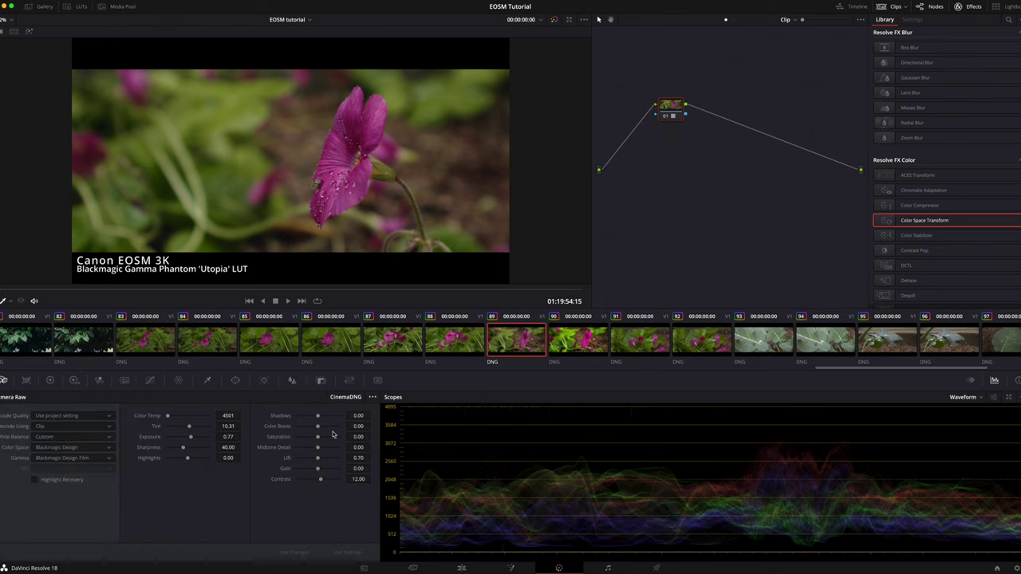
click(591, 347)
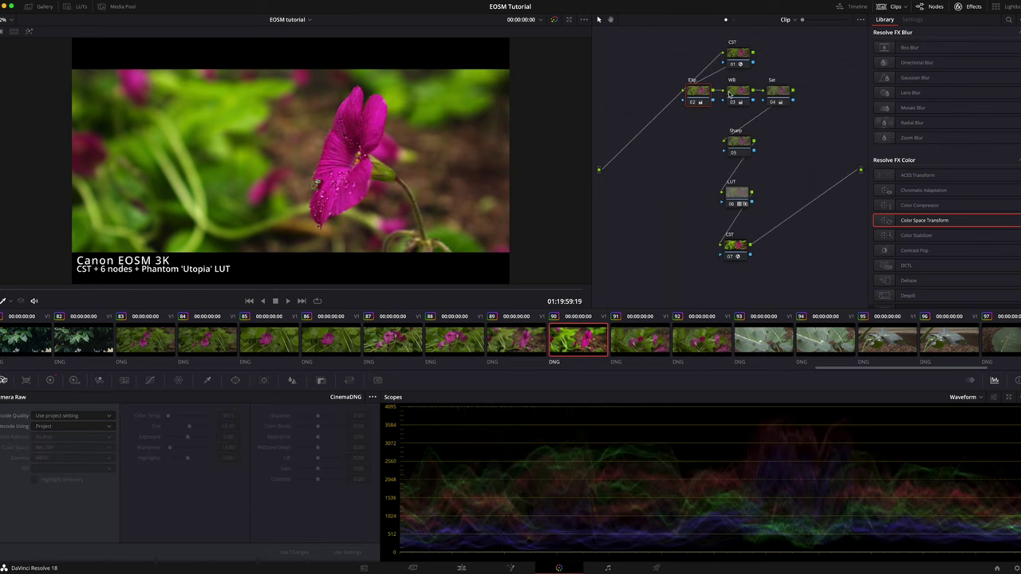
Step: Step through the Sat and Exp nodes, then show the Sharp node's Blur settings (Radius 0.50, Scaling 0.25)
click(786, 94)
click(50, 380)
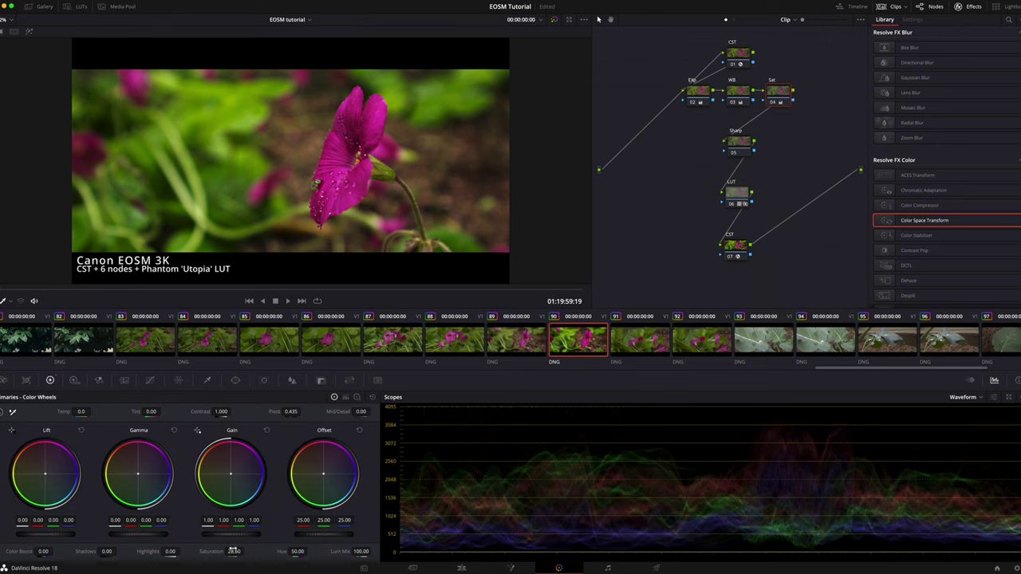
click(781, 95)
click(691, 100)
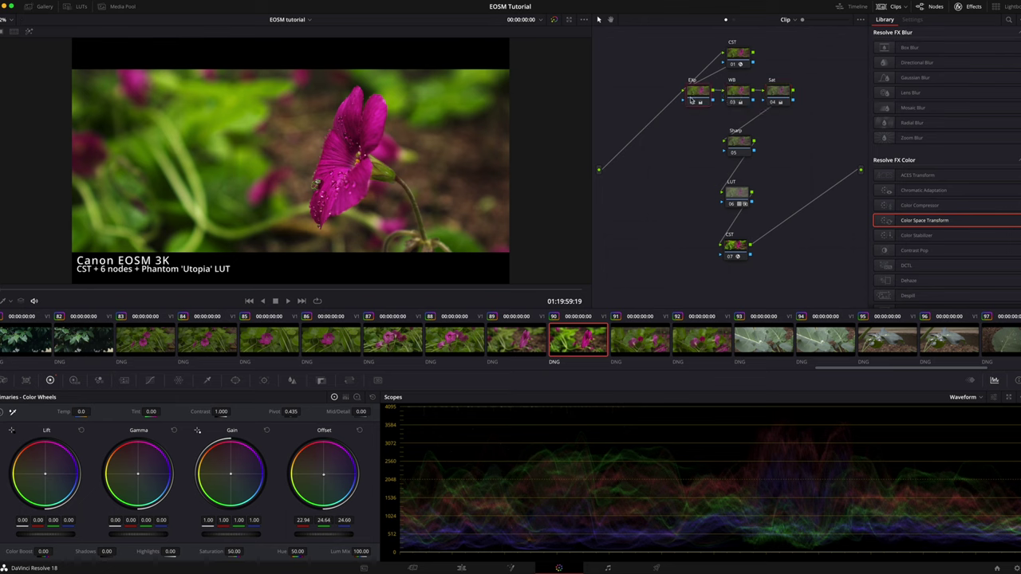
click(737, 143)
click(292, 381)
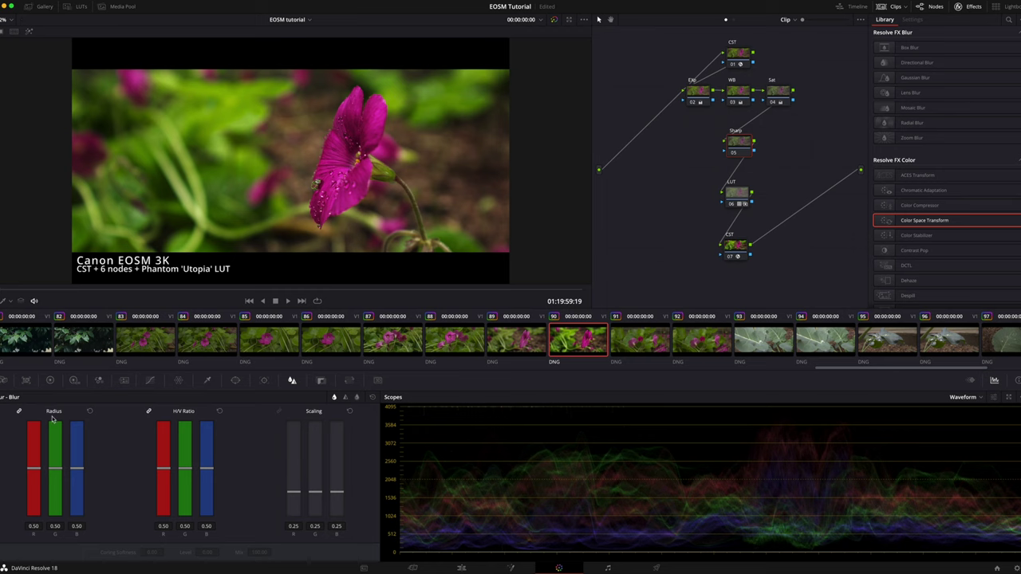
Step: Lower the Sharp node's blur radius from 0.50 to 0.47
drag(76, 469, 76, 473)
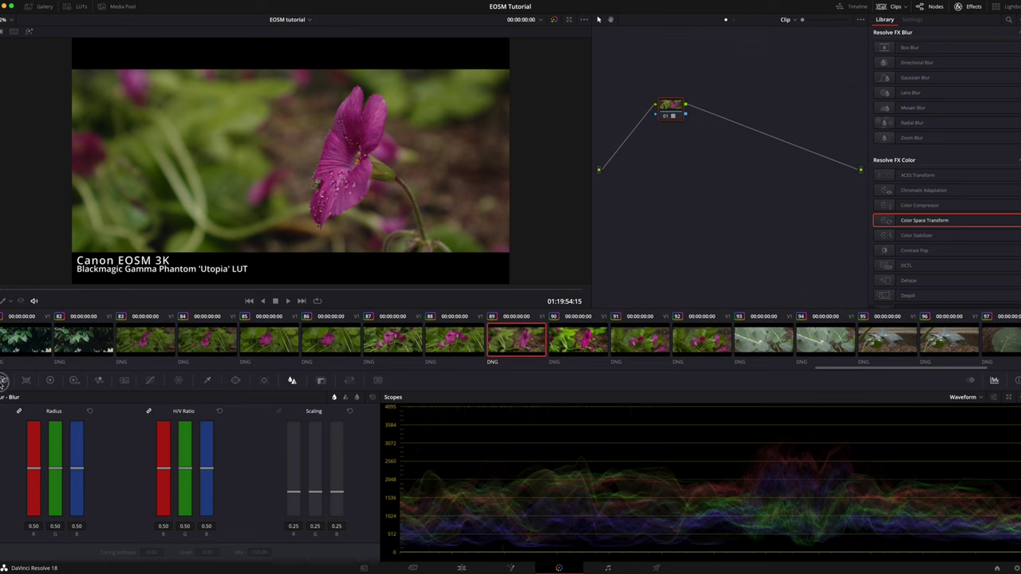
Step: Set clip 89's raw decode to exposure 1.09, contrast 33.50, saturation 17.00, shadows -7.00, colour temperature 4241
click(4, 380)
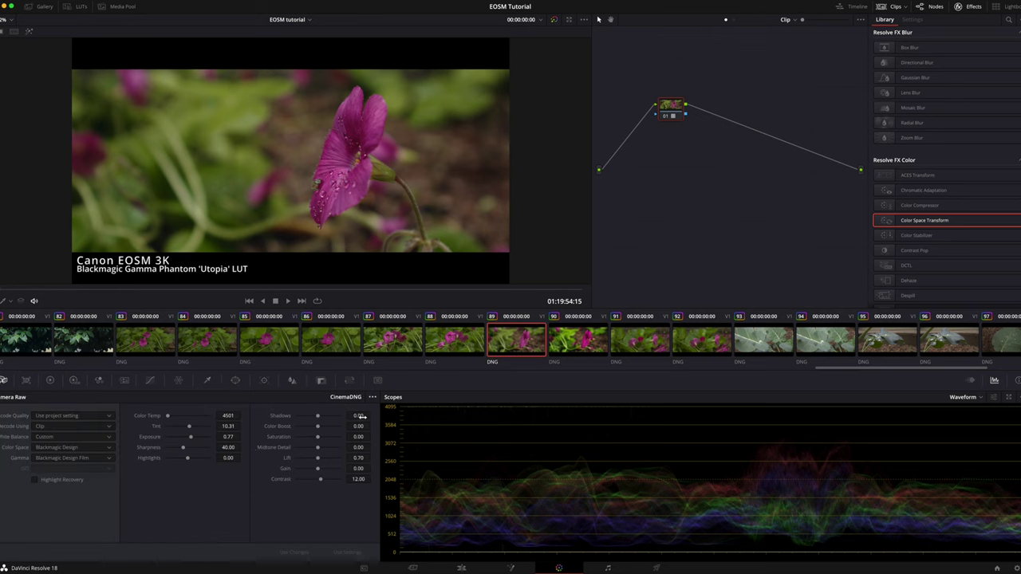
drag(361, 479, 363, 479)
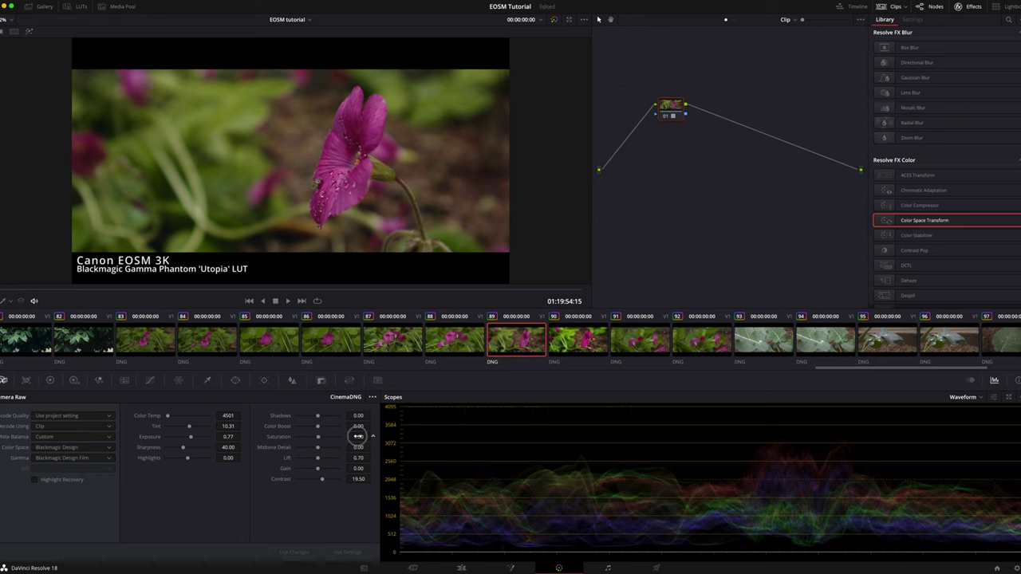
mouse_move(358, 437)
mouse_down()
mouse_move(370, 436)
mouse_move(359, 436)
mouse_up()
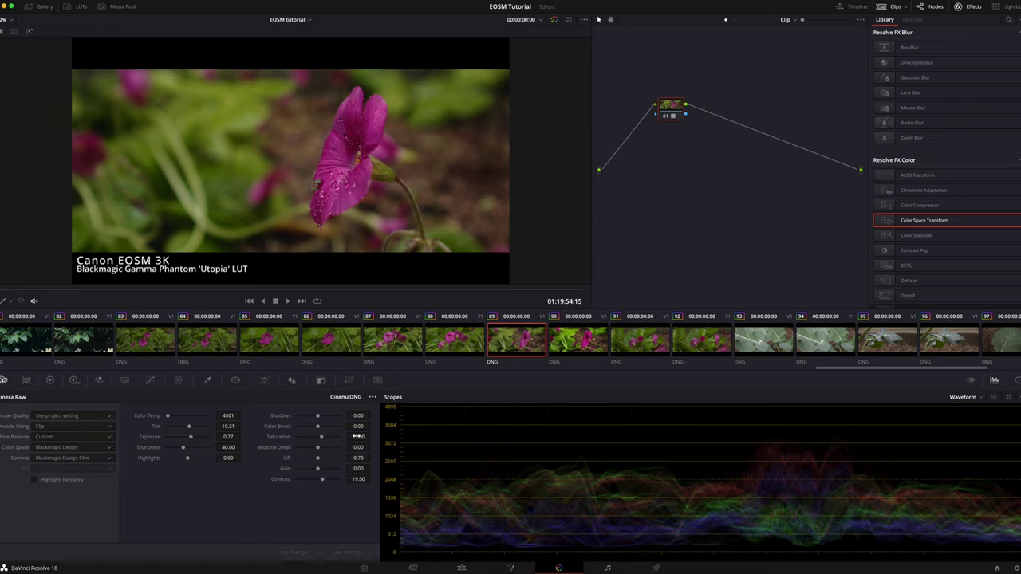
drag(228, 436, 236, 437)
drag(358, 416, 351, 416)
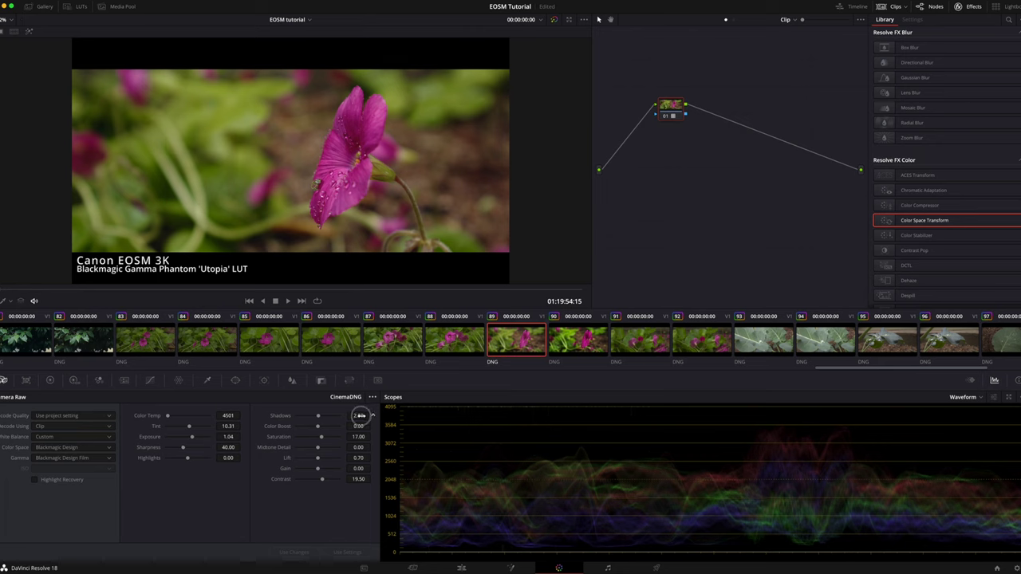
drag(358, 480, 381, 479)
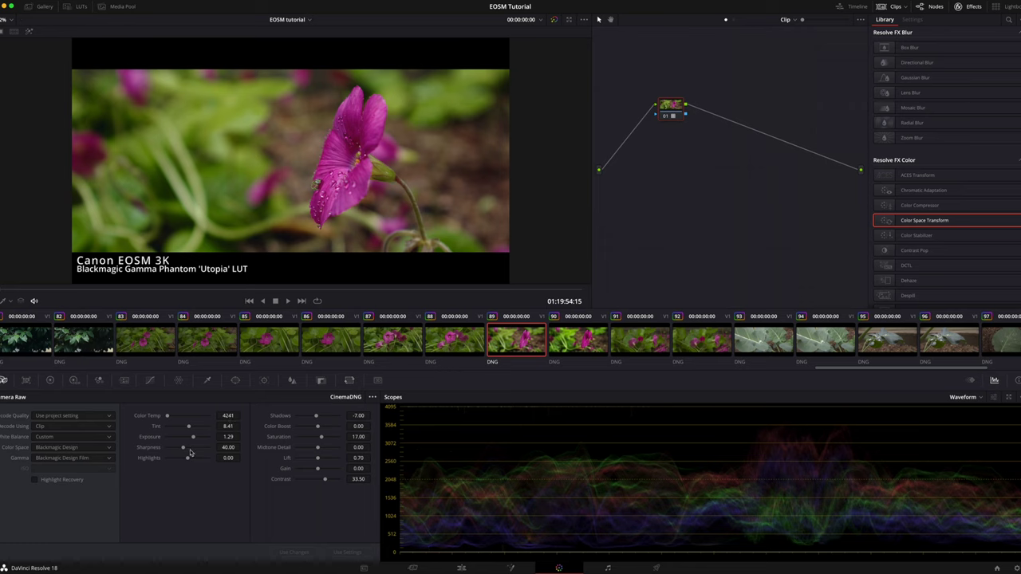
drag(228, 438, 232, 442)
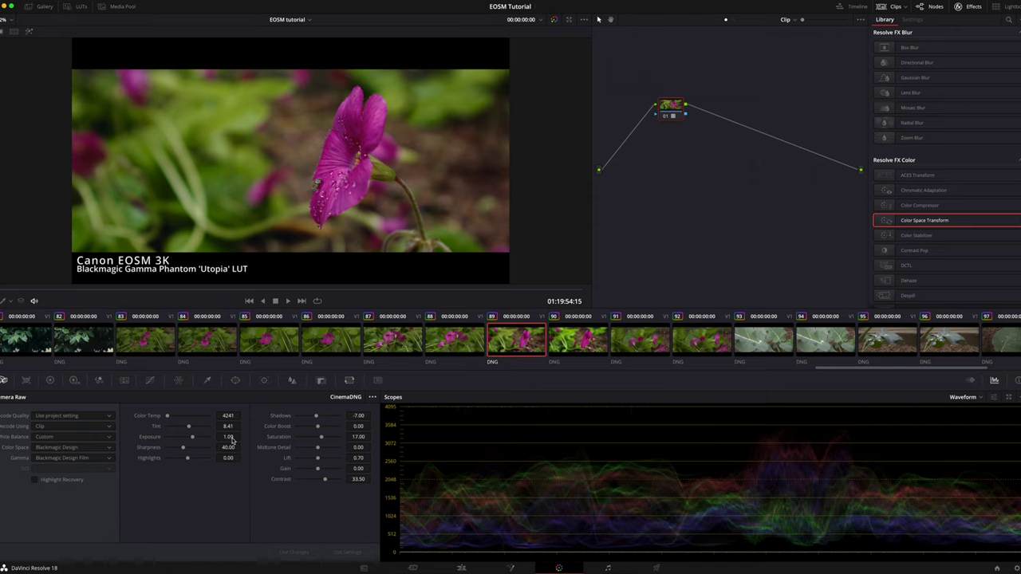